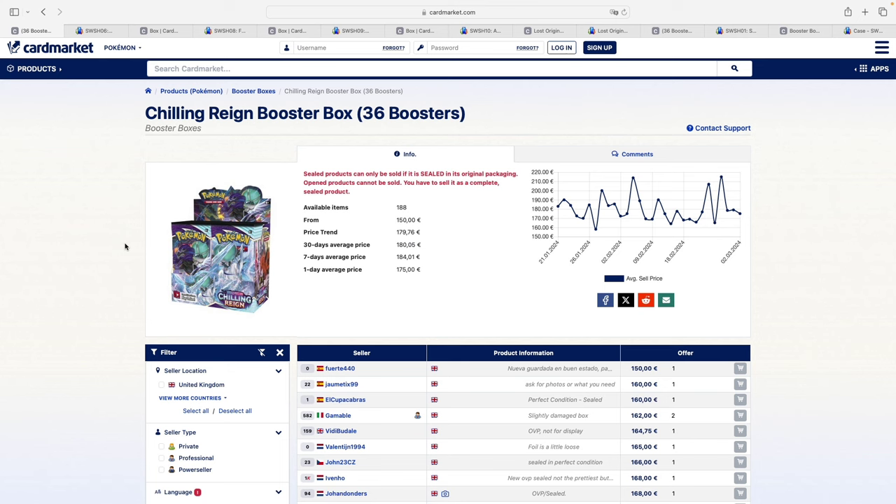
# - Examine the prices, seller ratings and condition notes of the cheapest Chilling Reign Booster Box offers
pyautogui.scroll(-2, 126, 246)
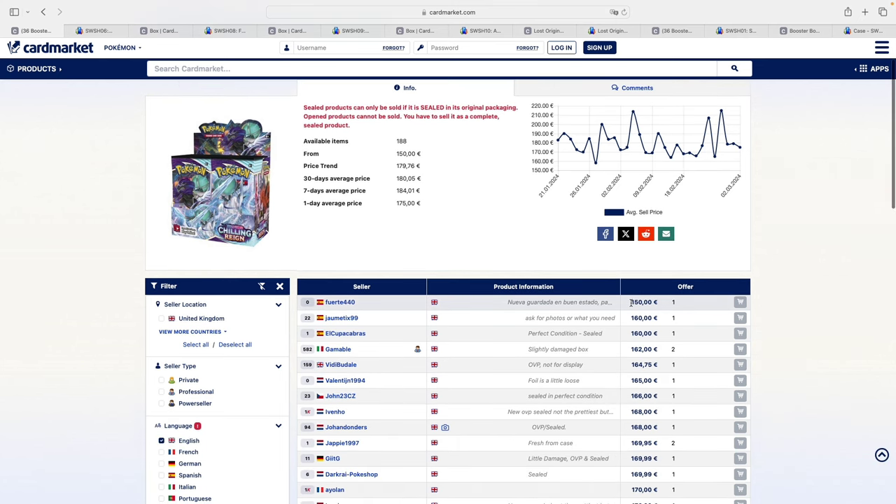
pyautogui.moveTo(632, 302); pyautogui.dragTo(656, 302)
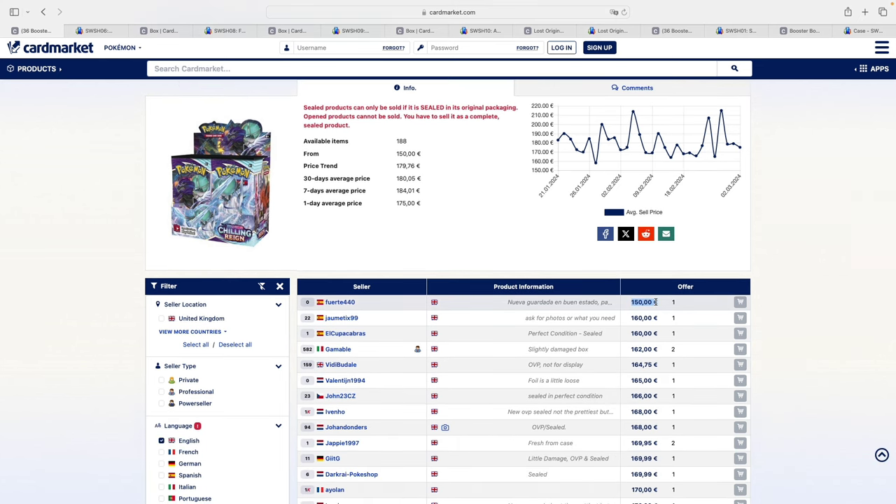
pyautogui.moveTo(306, 306)
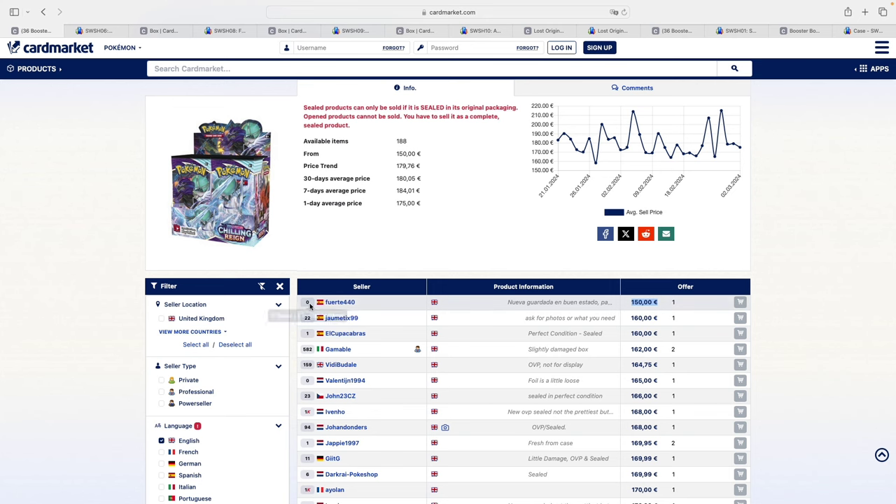
pyautogui.scroll(-2, 650, 266)
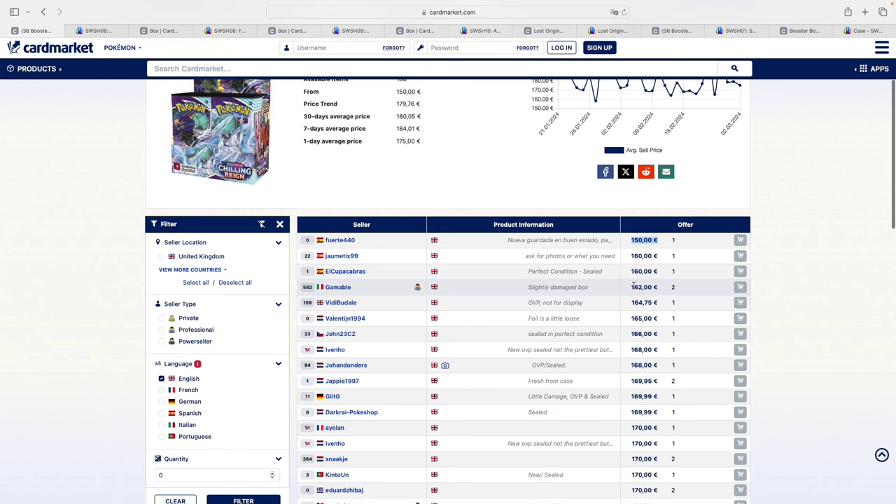
pyautogui.moveTo(553, 302); pyautogui.dragTo(584, 304)
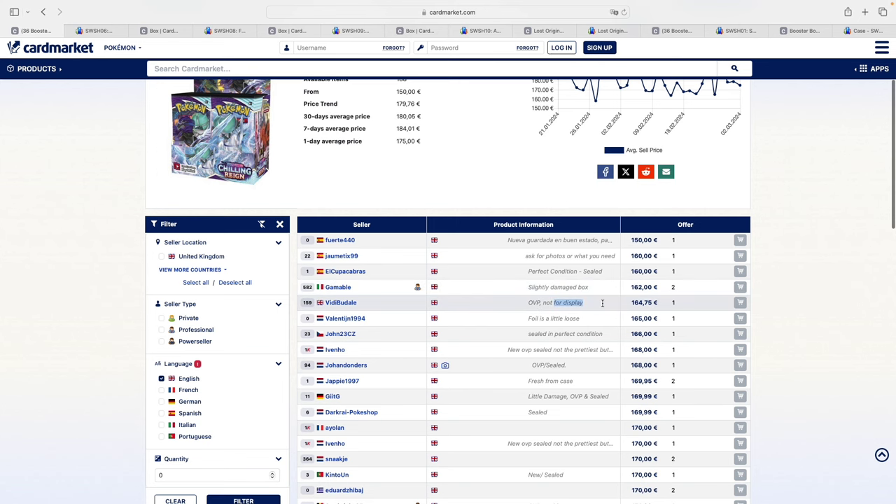
pyautogui.click(628, 306)
pyautogui.scroll(-2, 629, 301)
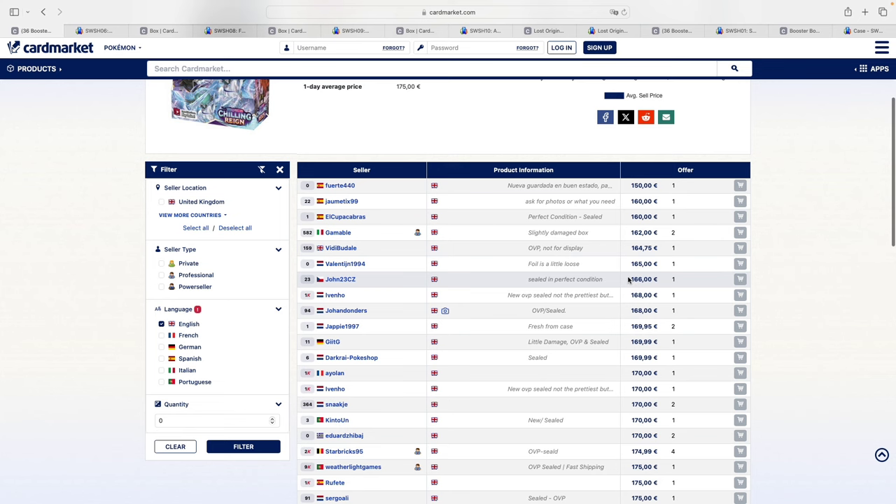
pyautogui.doubleClick(633, 279)
pyautogui.click(634, 281)
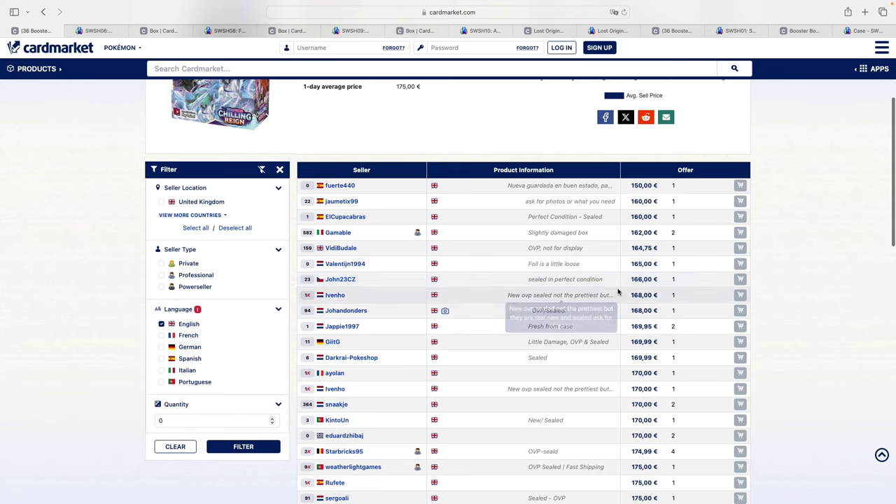
pyautogui.scroll(5, 636, 297)
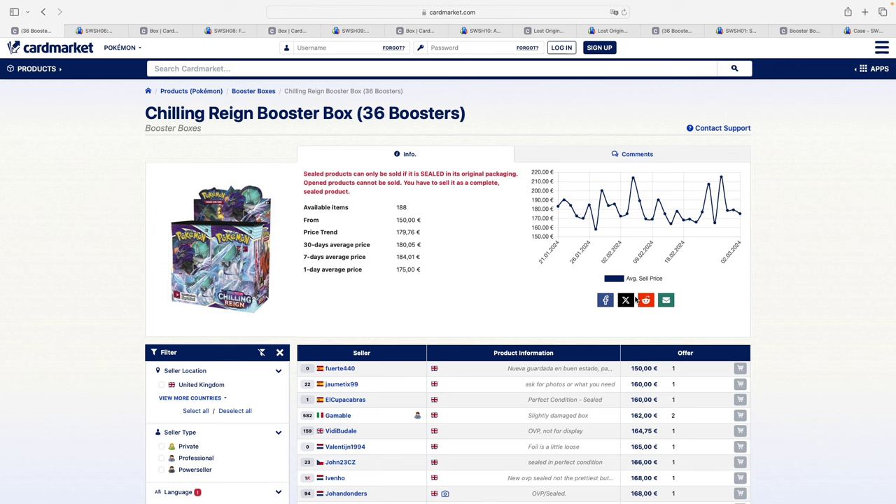
# - Review the Chilling Reign offer prices again, focusing on the box described as sealed in perfect condition
pyautogui.scroll(-3, 466, 304)
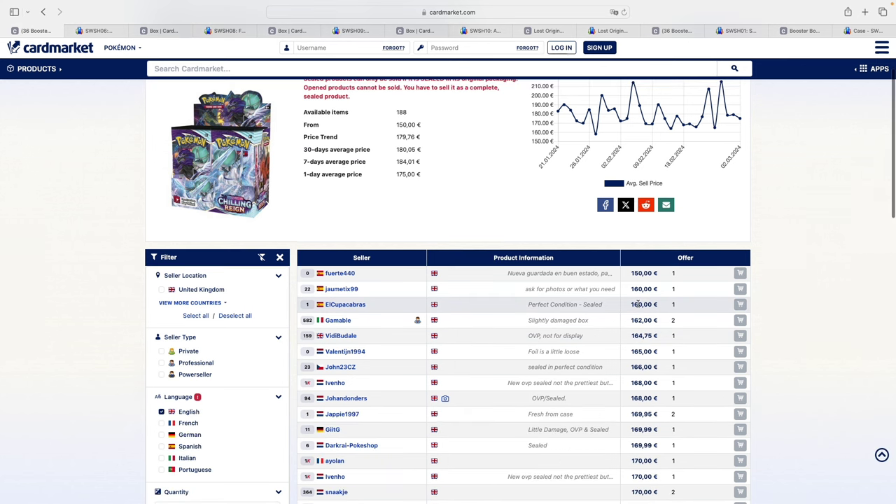
pyautogui.scroll(-1, 559, 425)
pyautogui.scroll(-2, 559, 426)
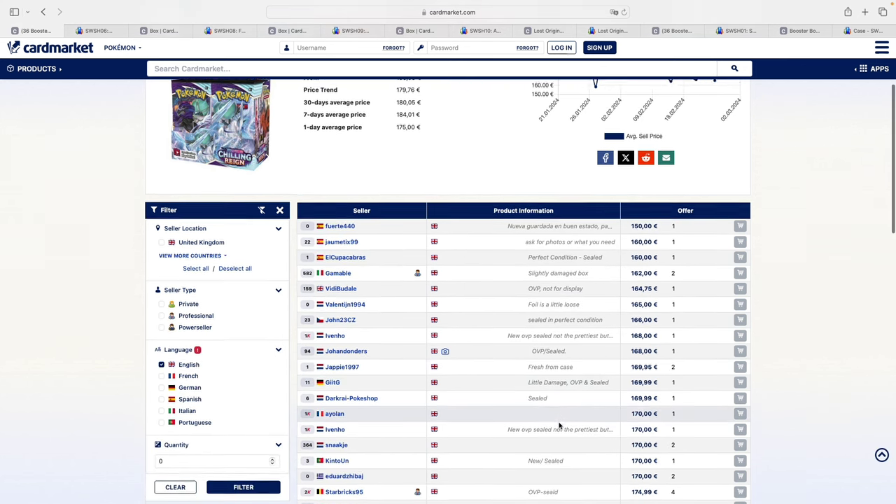
pyautogui.moveTo(632, 286); pyautogui.dragTo(657, 286)
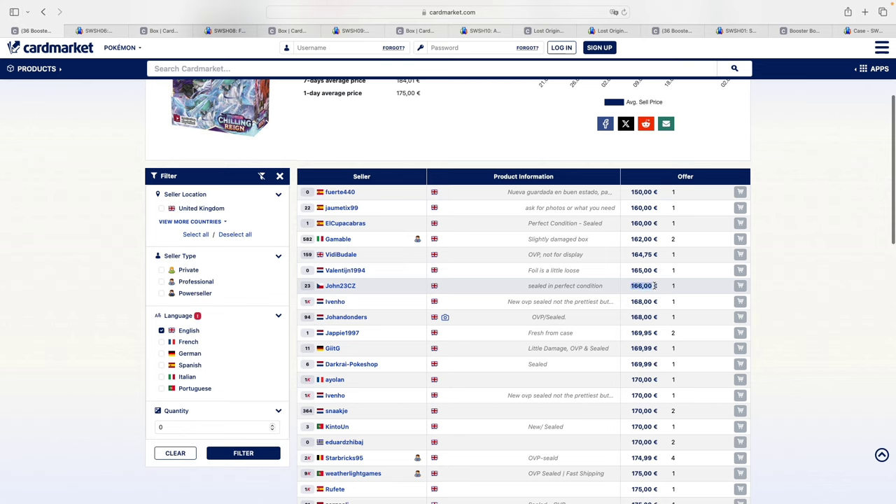
pyautogui.click(658, 287)
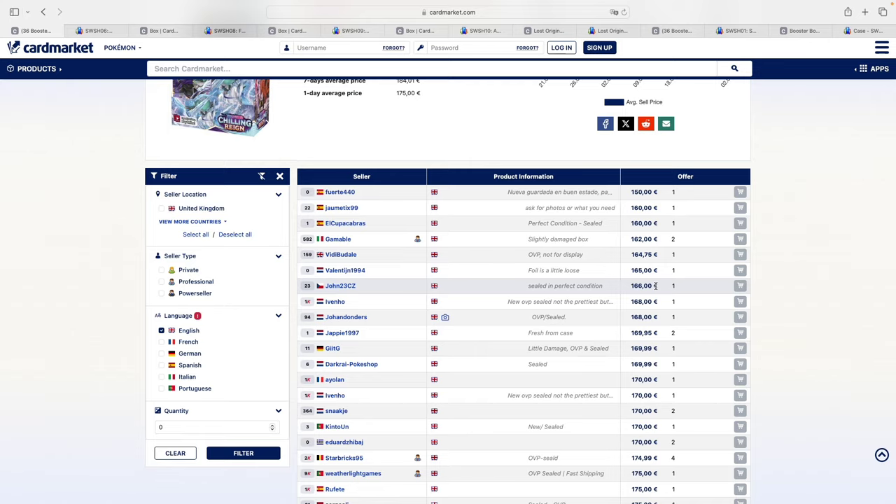
pyautogui.scroll(5, 656, 286)
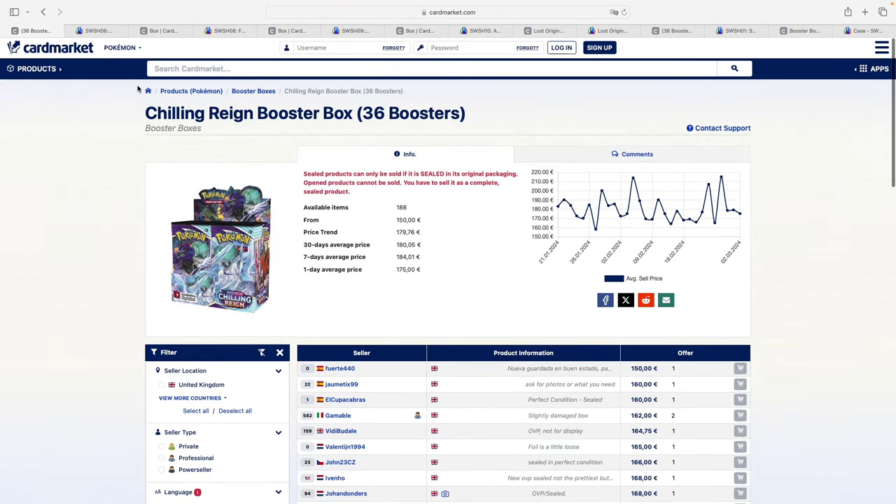
# - Switch to the TCGplayer page for the Chilling Reign Booster Box and check its price, price history and latest sales
pyautogui.click(95, 31)
pyautogui.scroll(15, 140, 256)
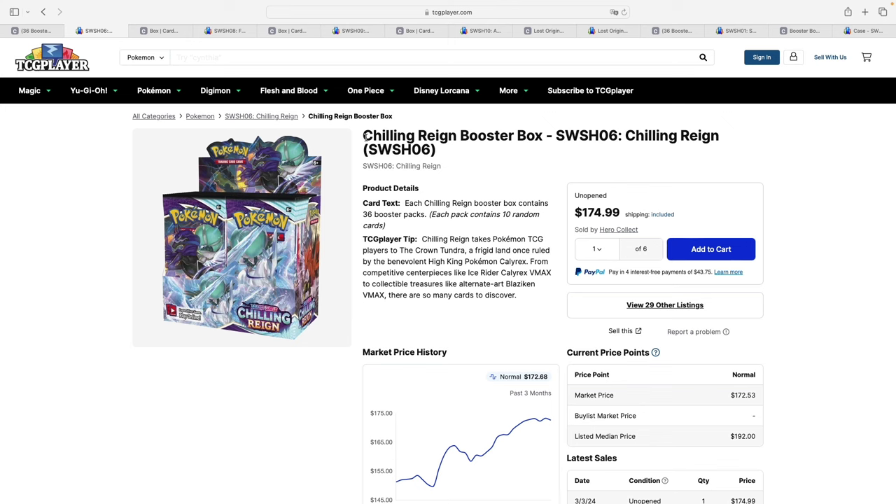
pyautogui.scroll(-2, 598, 217)
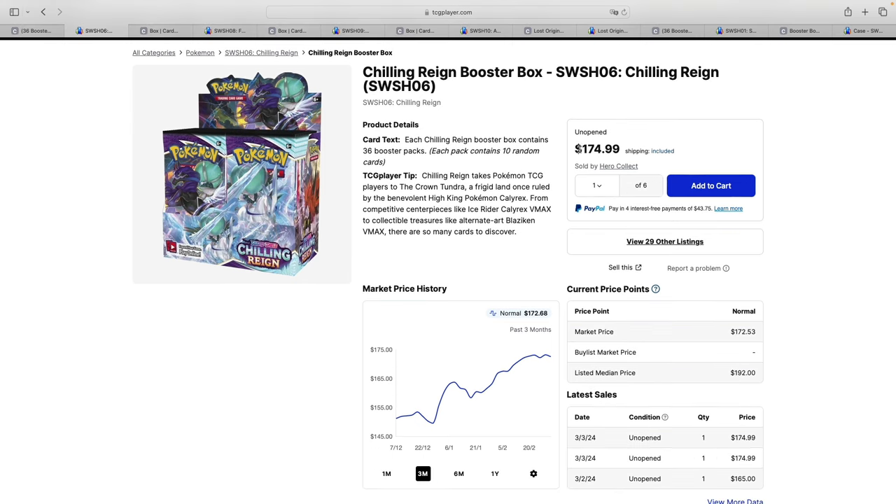
pyautogui.scroll(-5, 578, 152)
pyautogui.moveTo(599, 252); pyautogui.dragTo(566, 250)
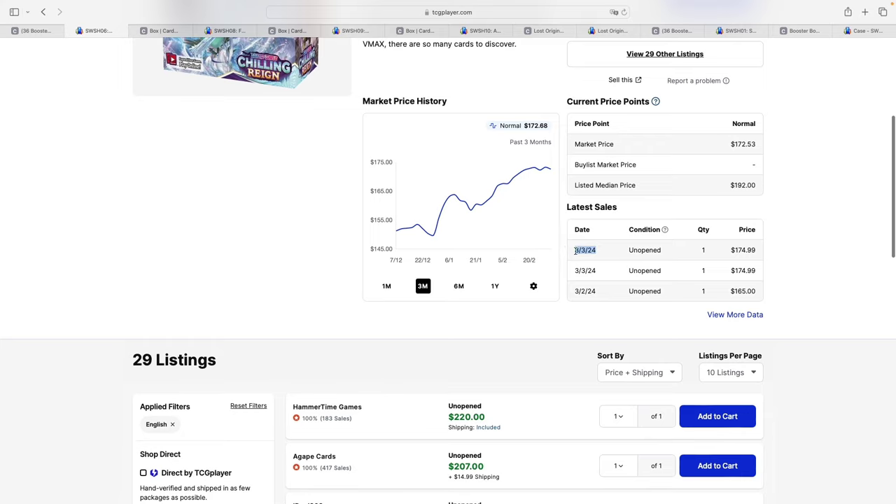
# - Look through the TCGplayer seller listings for the Chilling Reign Booster Box, including their prices and page count
pyautogui.scroll(-7, 231, 215)
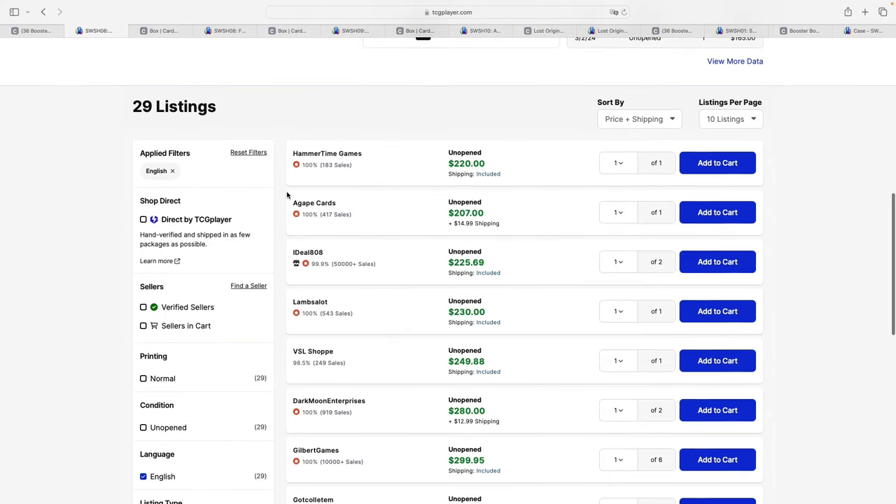
pyautogui.scroll(-8, 285, 195)
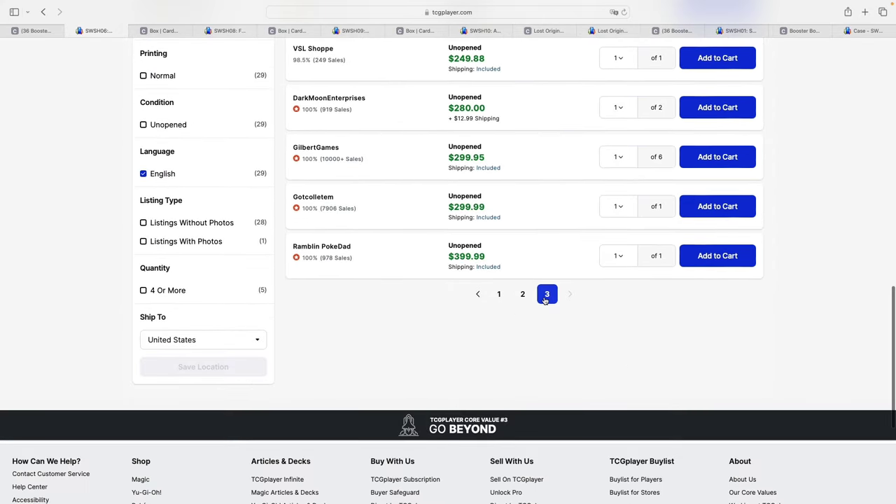
pyautogui.scroll(8, 402, 220)
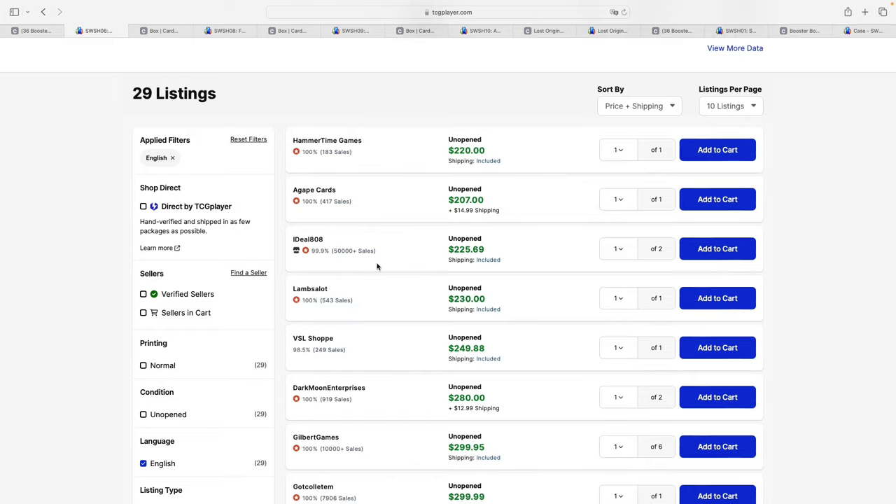
pyautogui.scroll(1, 377, 266)
pyautogui.scroll(15, 356, 170)
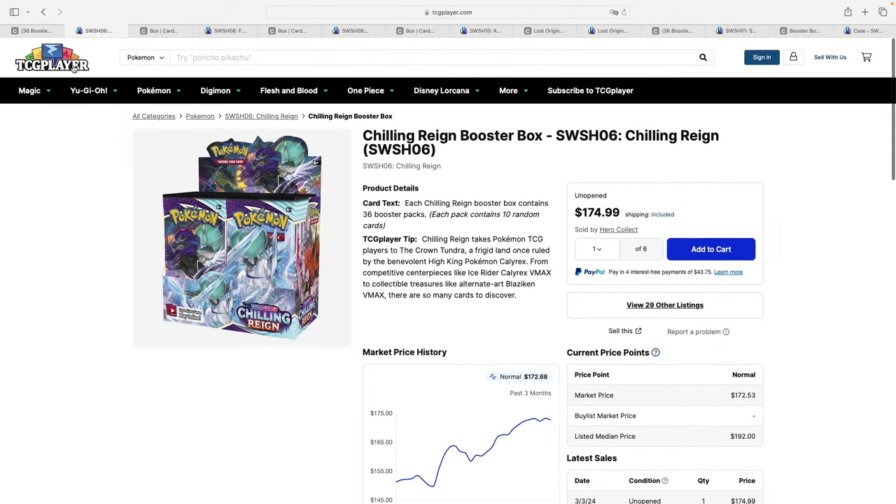
# - Return to the Cardmarket Chilling Reign page and view its offers through to the most expensive ones
pyautogui.click(34, 31)
pyautogui.scroll(-20, 343, 343)
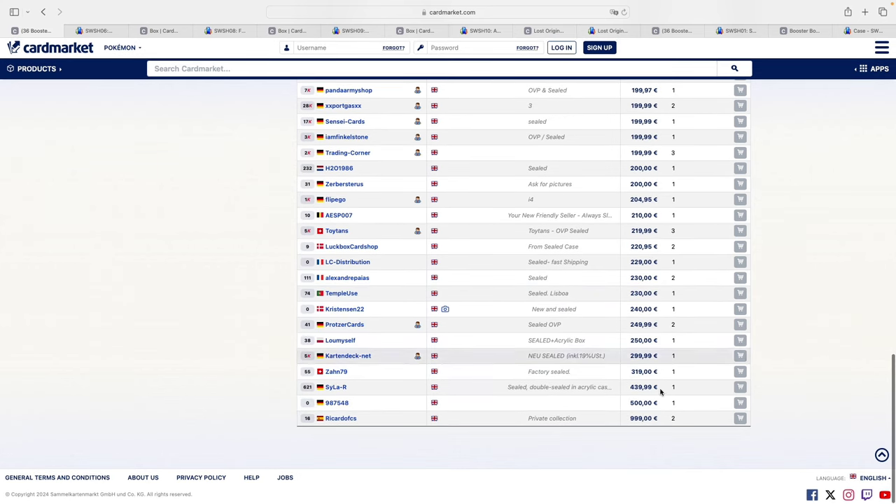
pyautogui.scroll(20, 690, 418)
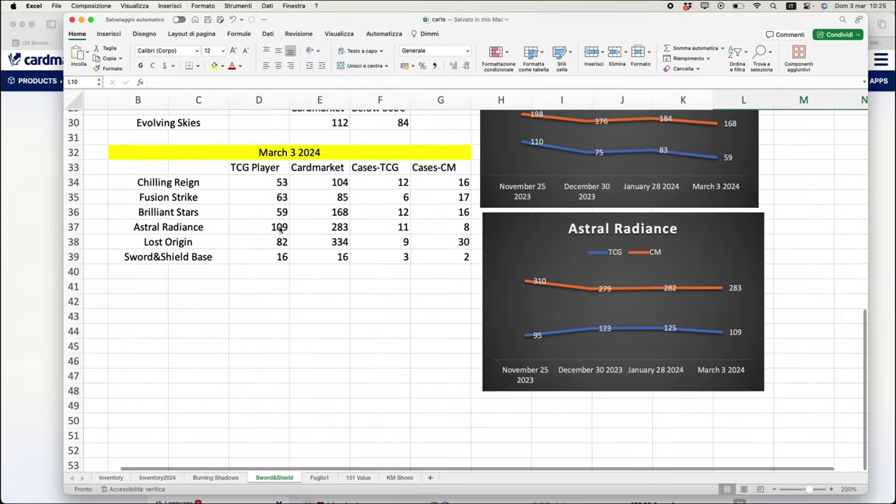
# - In the Excel Sword&Shield sheet, review Chilling Reign's March 3 2024 box and case counts and its TCG versus CM chart
pyautogui.click(189, 186)
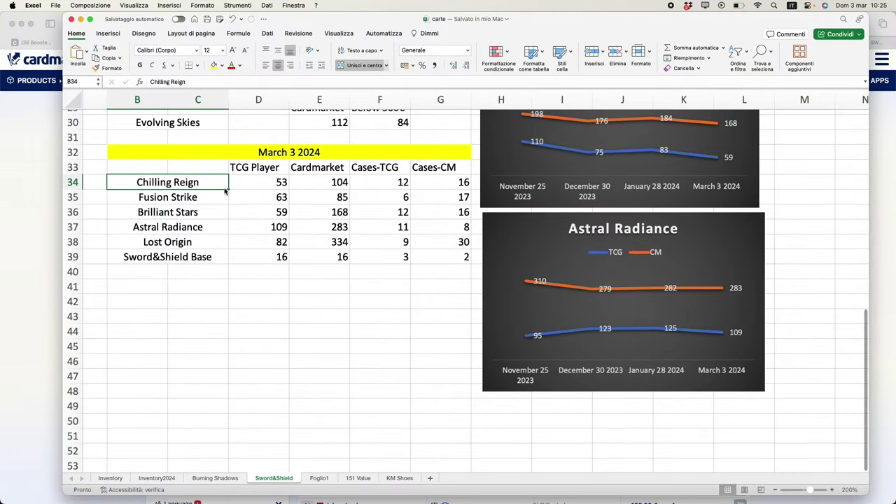
pyautogui.click(261, 188)
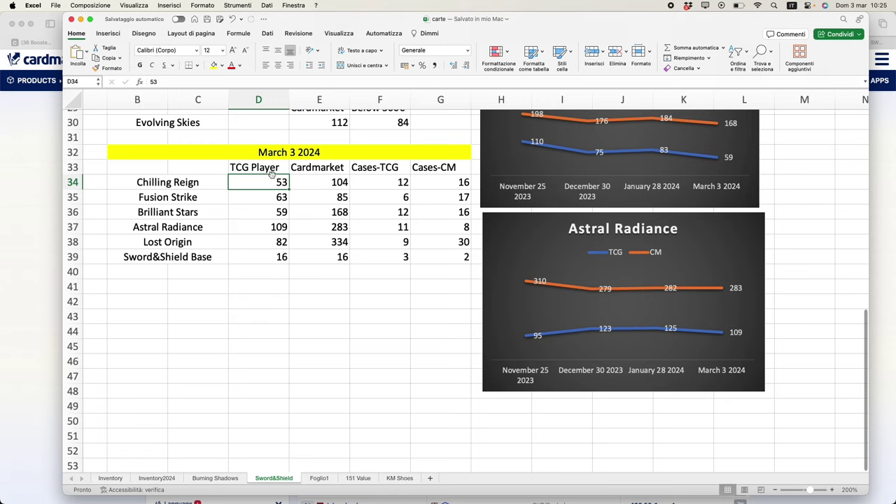
pyautogui.click(318, 186)
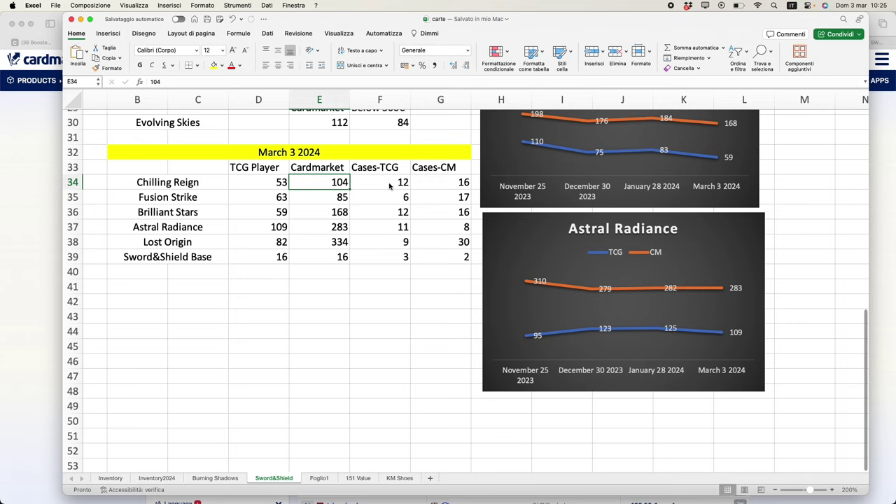
pyautogui.click(426, 186)
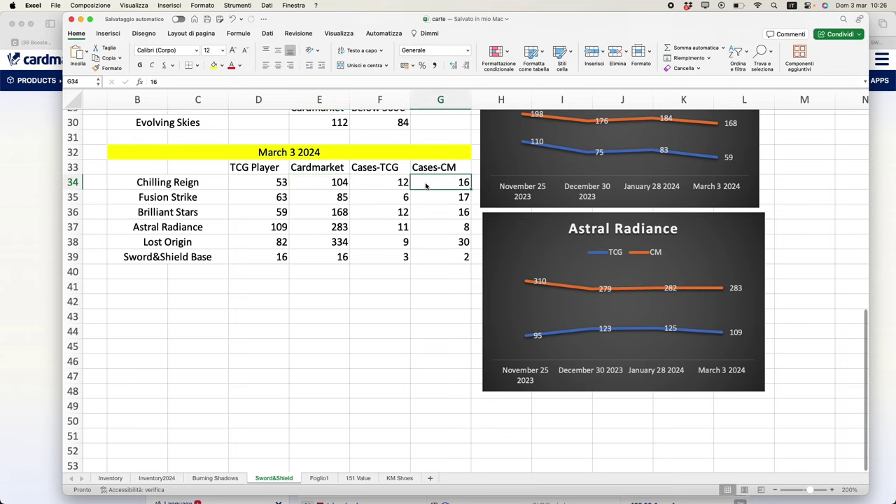
pyautogui.click(385, 190)
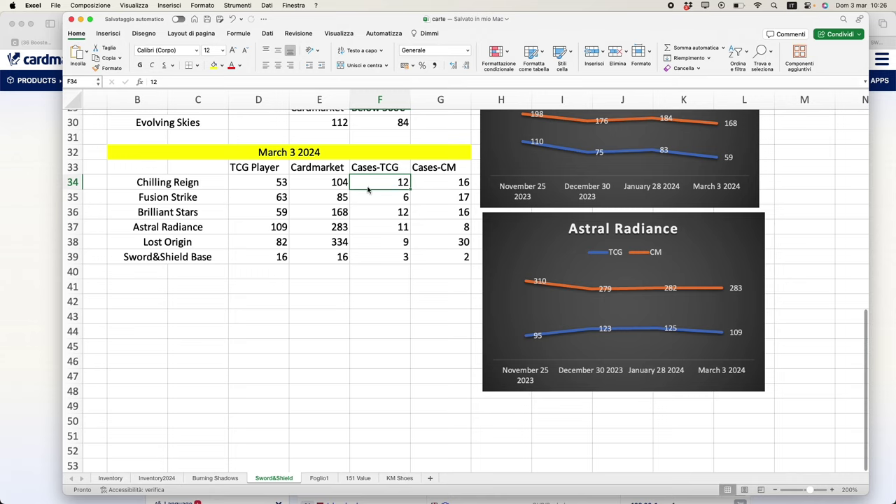
pyautogui.click(430, 190)
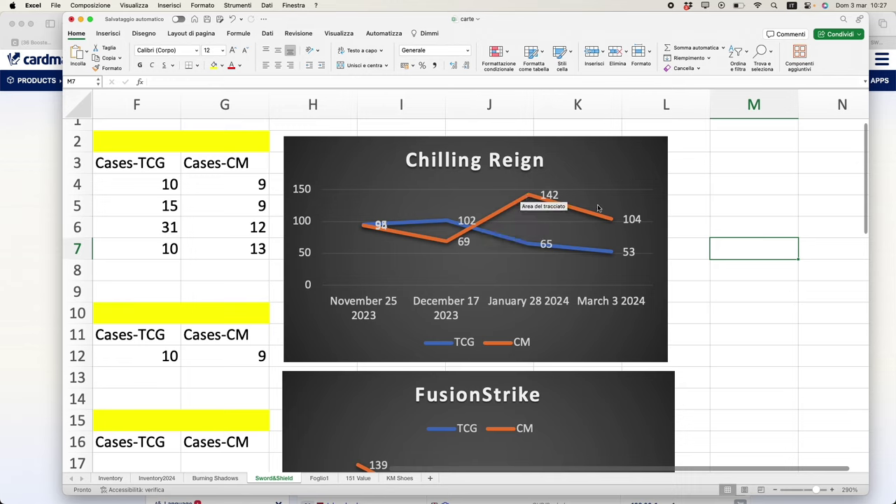
pyautogui.moveTo(614, 224)
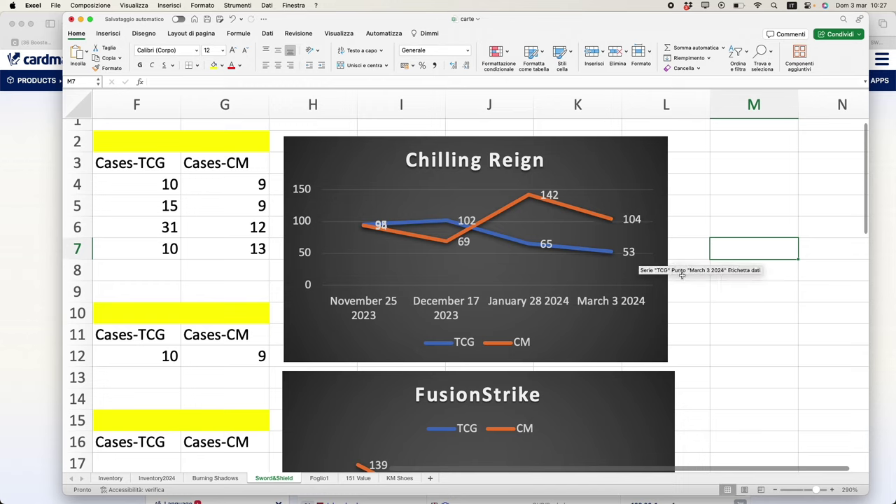
# - Leave the Excel workbook and bring up the Cardmarket Fusion Strike Booster Box page full screen in Safari
pyautogui.click(72, 20)
pyautogui.click(161, 42)
pyautogui.click(30, 24)
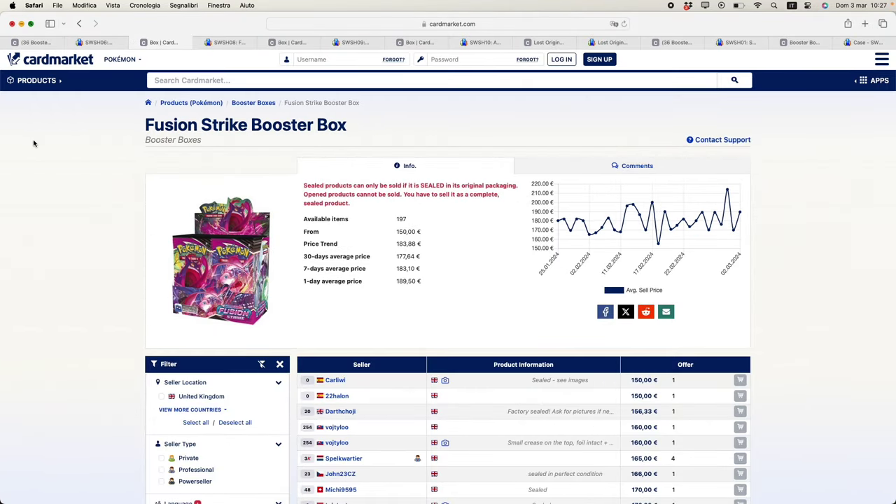
# - Examine the cheapest Fusion Strike Booster Box offers, comparing their prices, quantities and condition notes
pyautogui.scroll(-1, 48, 194)
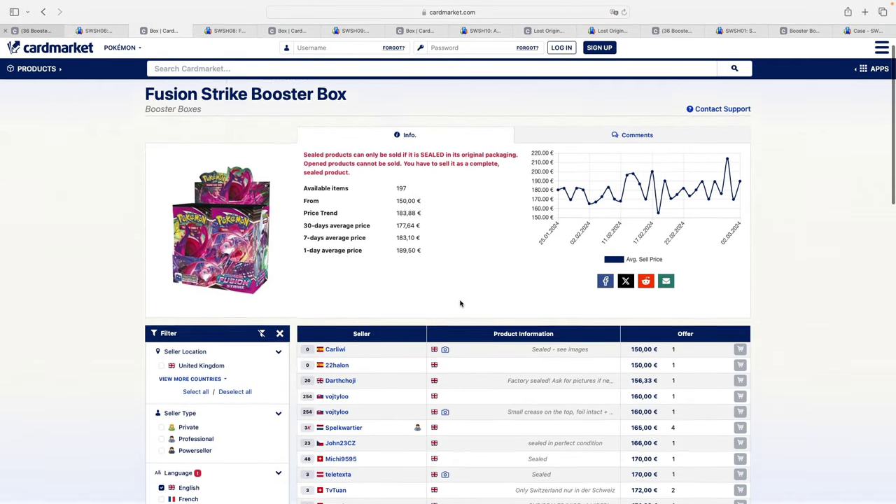
pyautogui.scroll(-3, 460, 304)
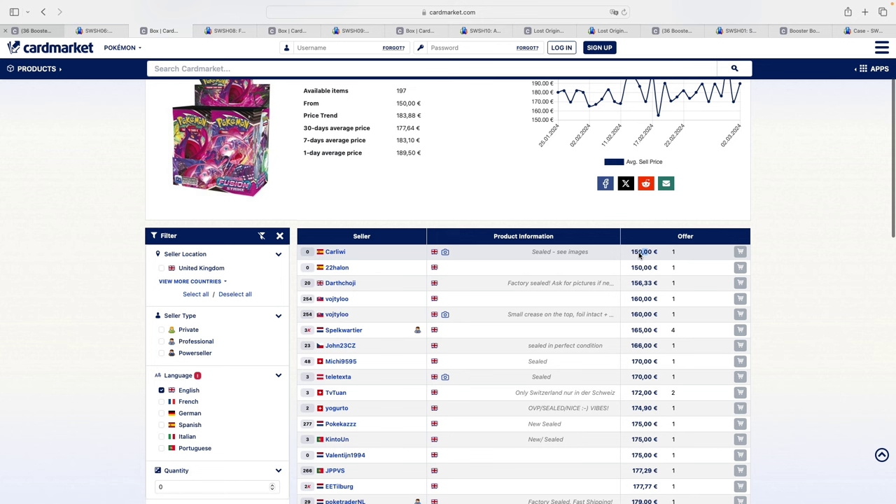
pyautogui.scroll(-2, 614, 312)
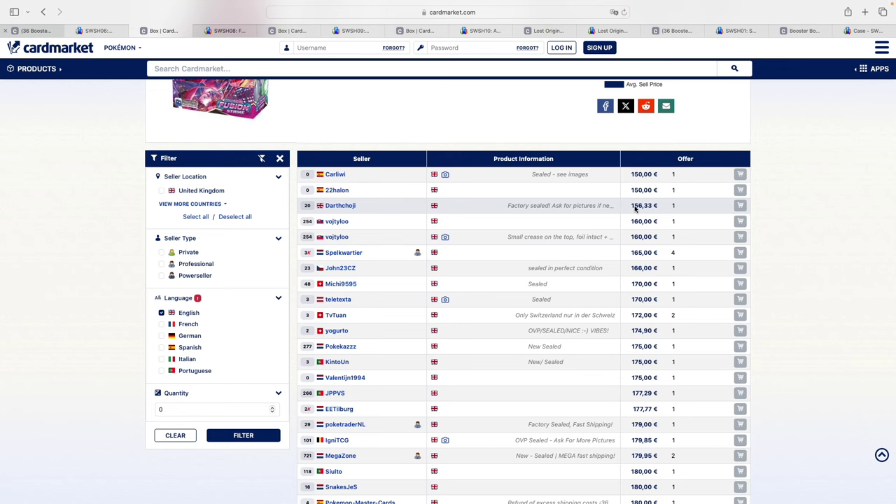
pyautogui.scroll(-1, 634, 207)
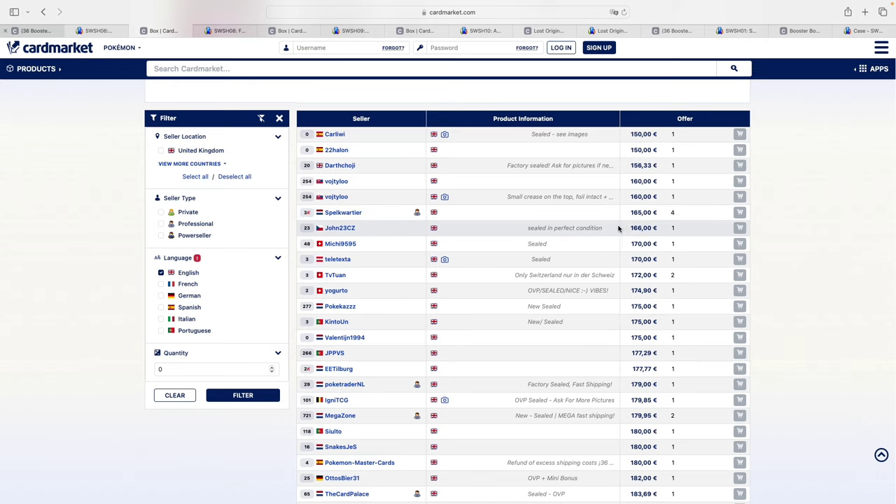
pyautogui.scroll(-1, 617, 289)
pyautogui.scroll(-1, 617, 289)
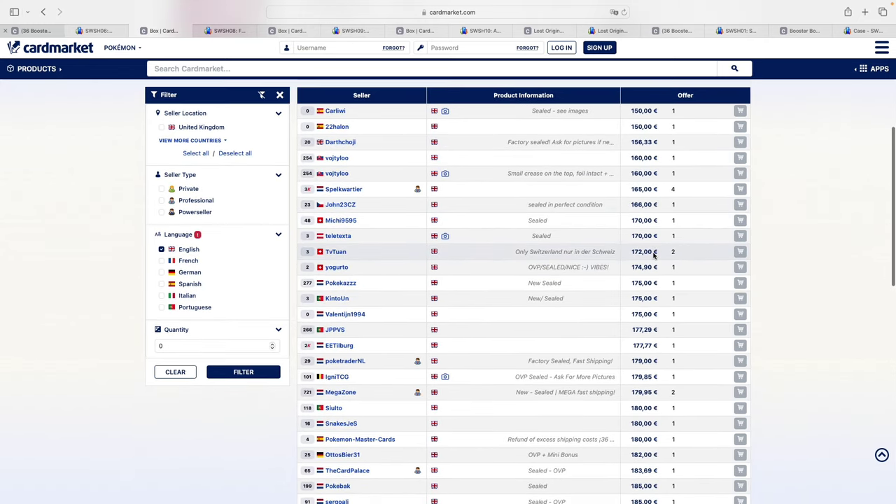
# - View the remaining Fusion Strike offers on Cardmarket, and check the featured price on its TCGplayer page
pyautogui.scroll(-10, 656, 254)
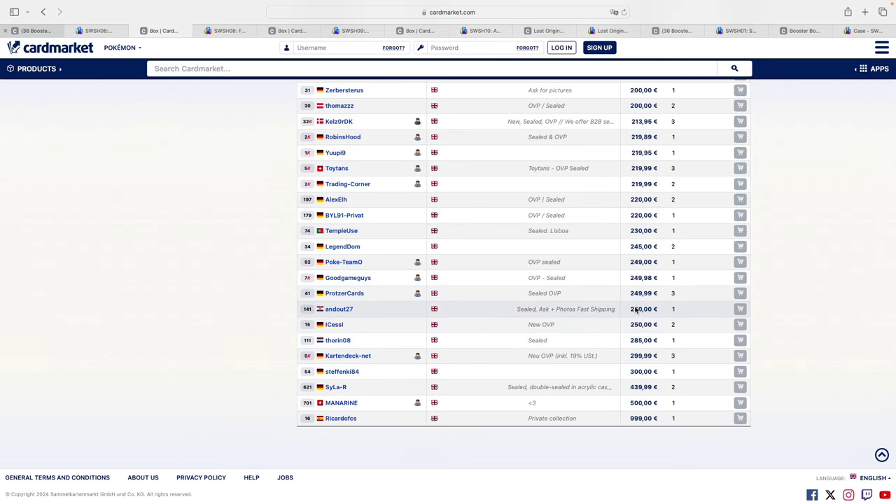
pyautogui.click(228, 31)
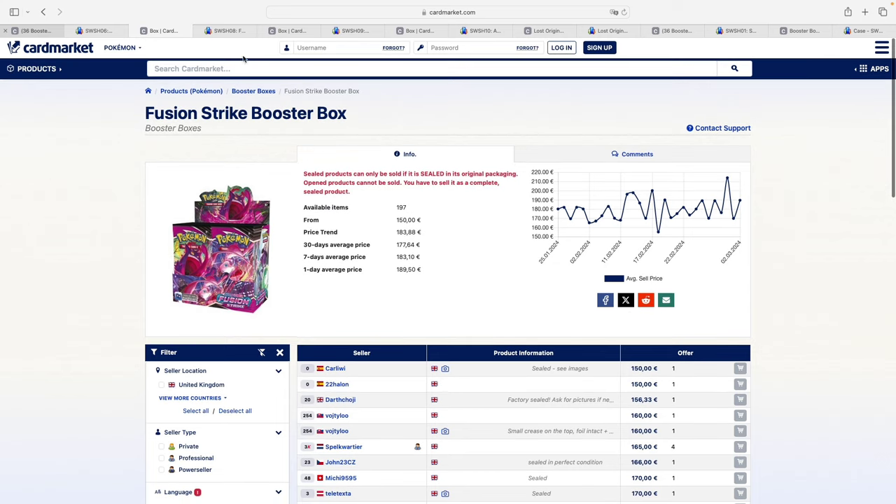
pyautogui.click(227, 30)
pyautogui.scroll(-3, 98, 197)
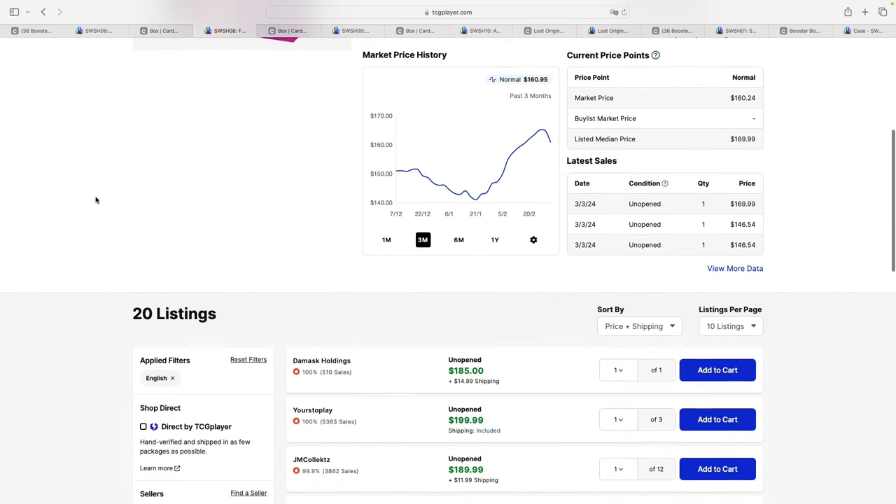
pyautogui.scroll(2, 346, 135)
pyautogui.moveTo(585, 77); pyautogui.dragTo(625, 79)
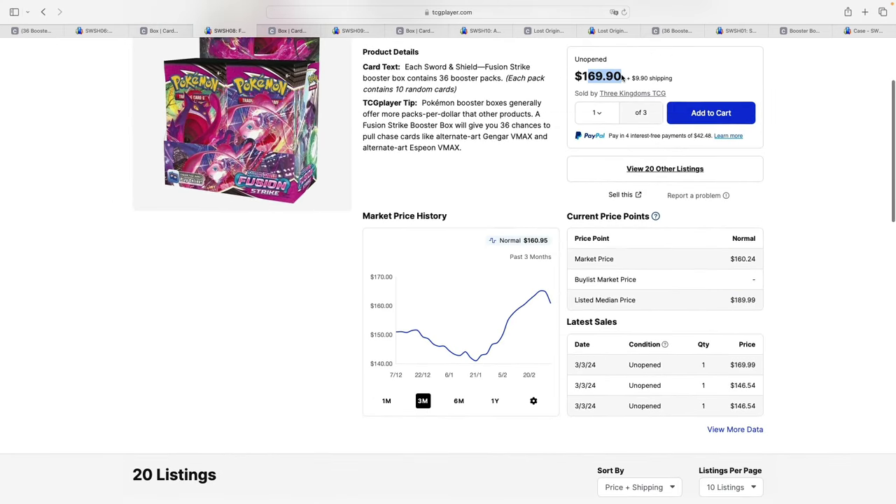
pyautogui.click(625, 78)
# - Examine the latest sales and other seller listings for the Fusion Strike Booster Box on TCGplayer
pyautogui.scroll(-5, 626, 79)
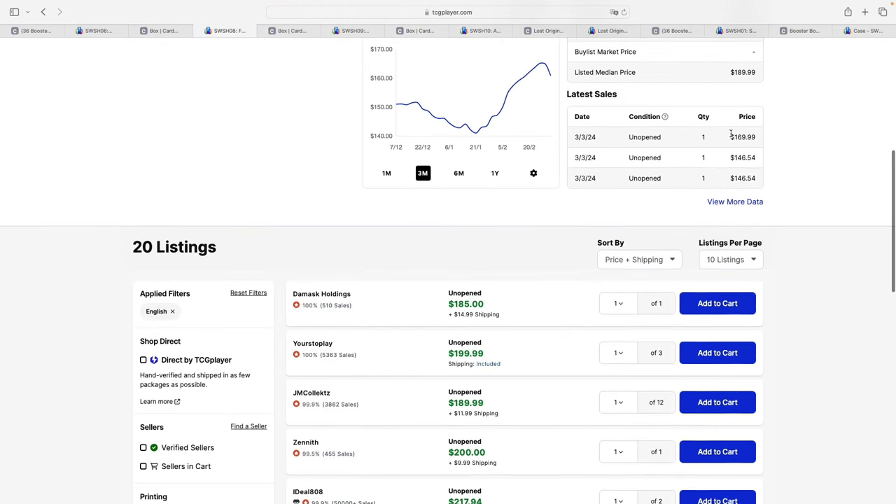
pyautogui.scroll(-3, 294, 167)
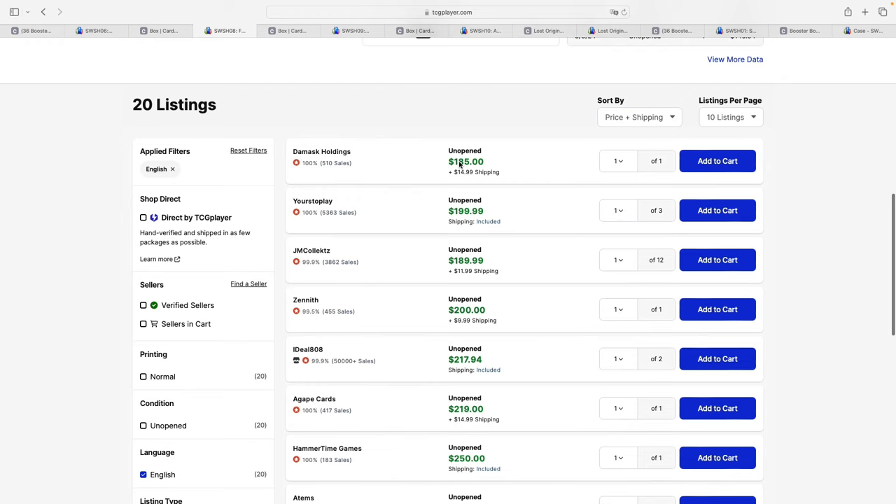
pyautogui.scroll(-1, 462, 168)
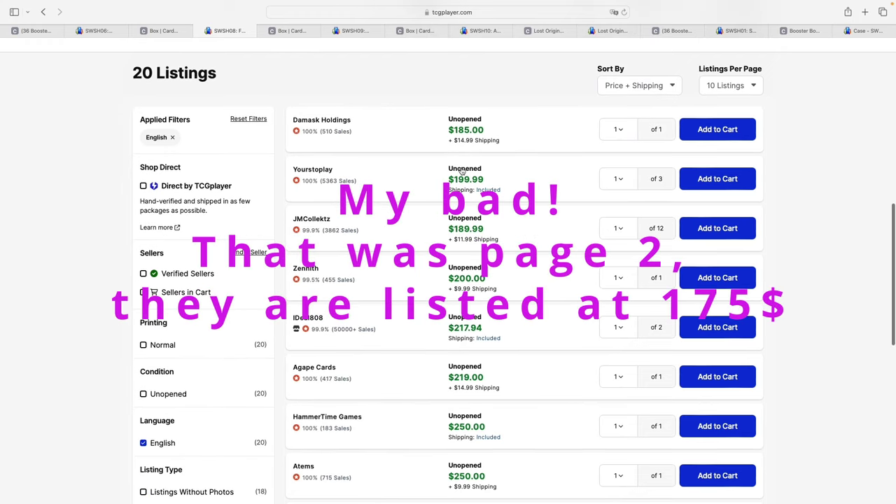
pyautogui.scroll(-1, 462, 168)
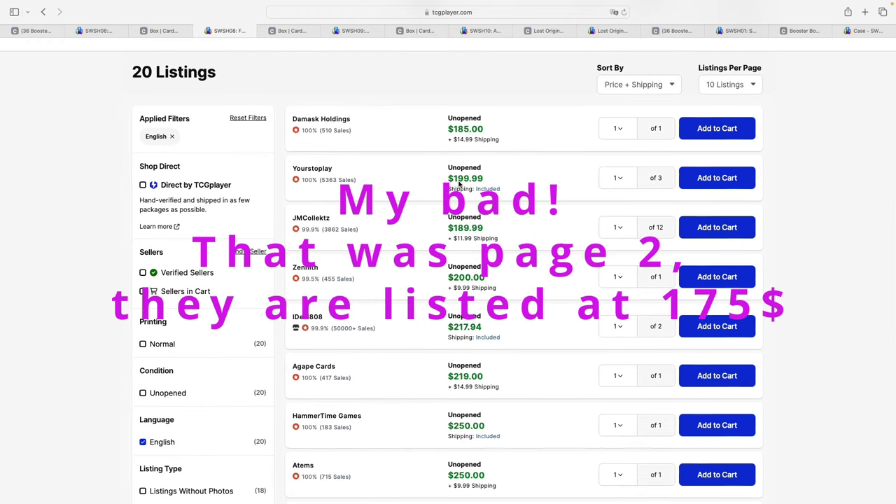
# - Compare the TCGplayer prices and market price history of the Chilling Reign and Fusion Strike booster boxes
pyautogui.hscroll(-5, 424, 218)
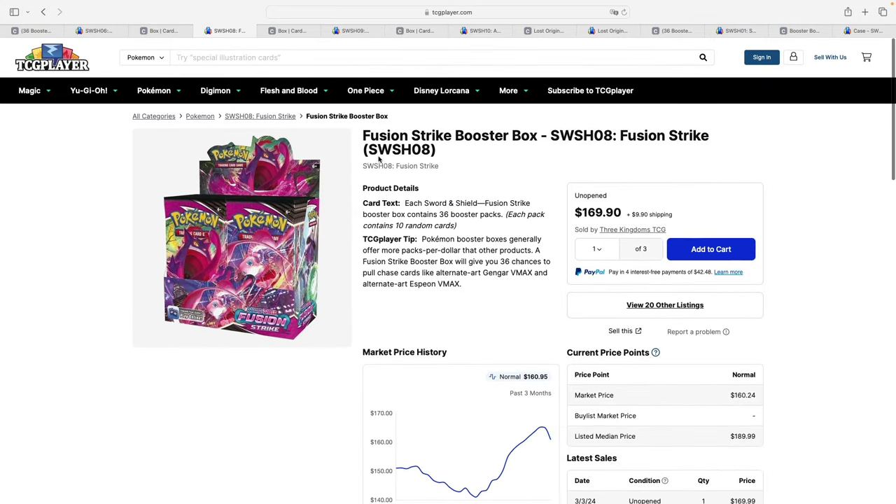
pyautogui.click(105, 33)
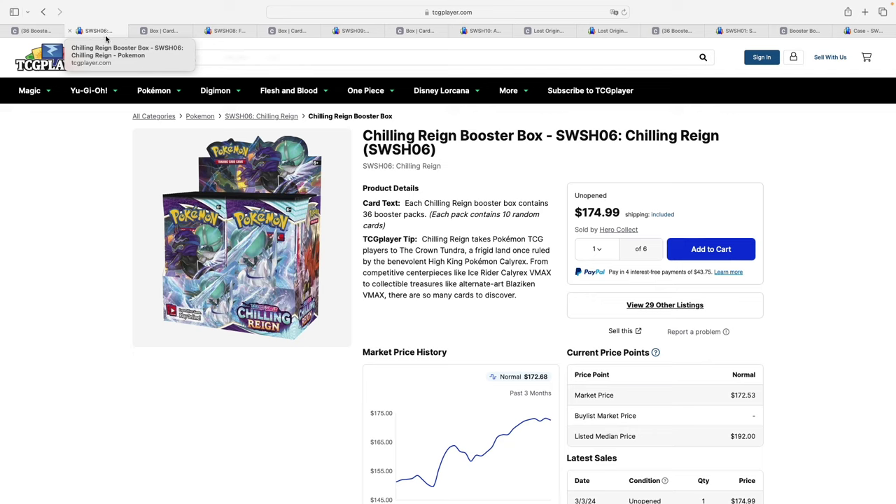
pyautogui.click(220, 35)
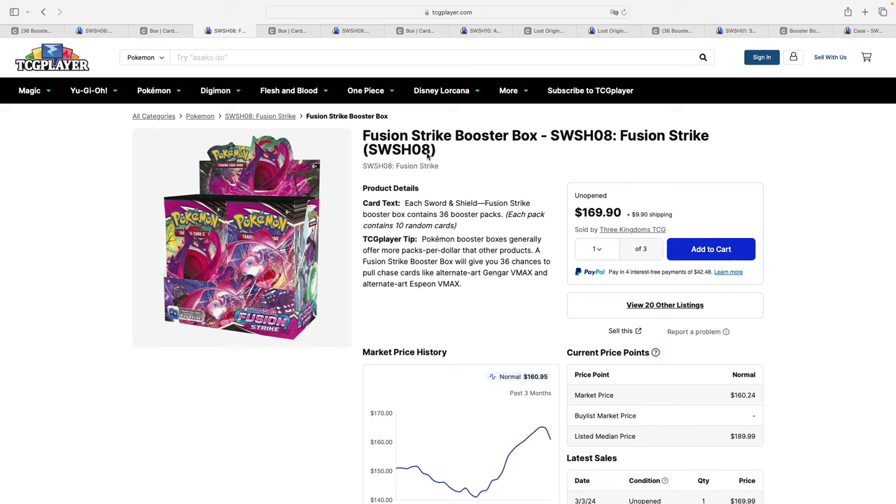
pyautogui.scroll(-2, 427, 156)
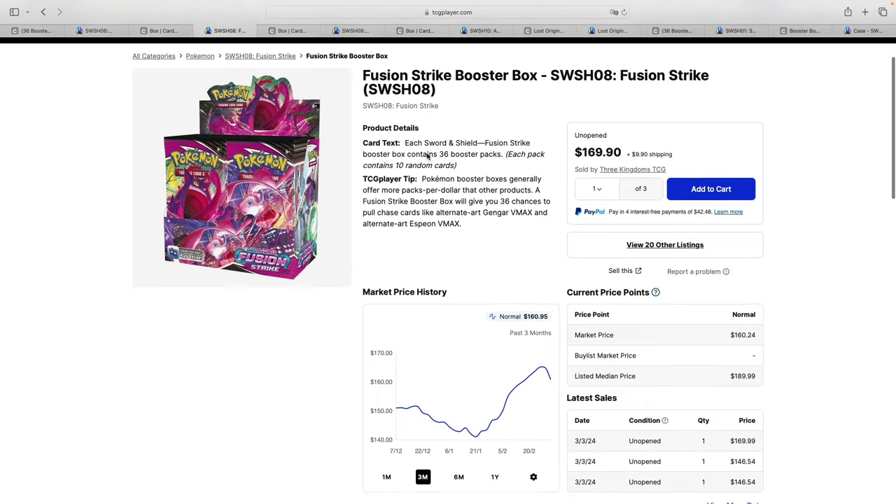
pyautogui.scroll(3, 350, 118)
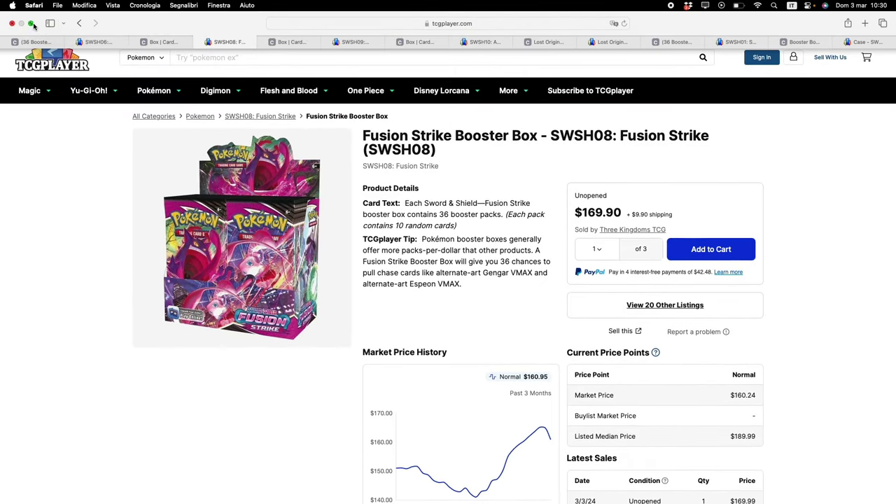
# - Switch to the Excel Sword&Shield sheet and review Fusion Strike's March 3 2024 box and case counts for both marketplaces
pyautogui.click(31, 23)
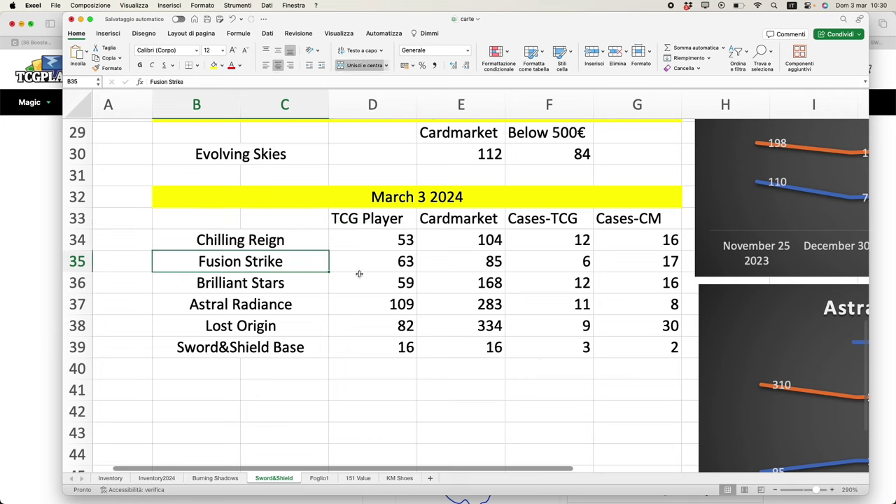
pyautogui.click(366, 261)
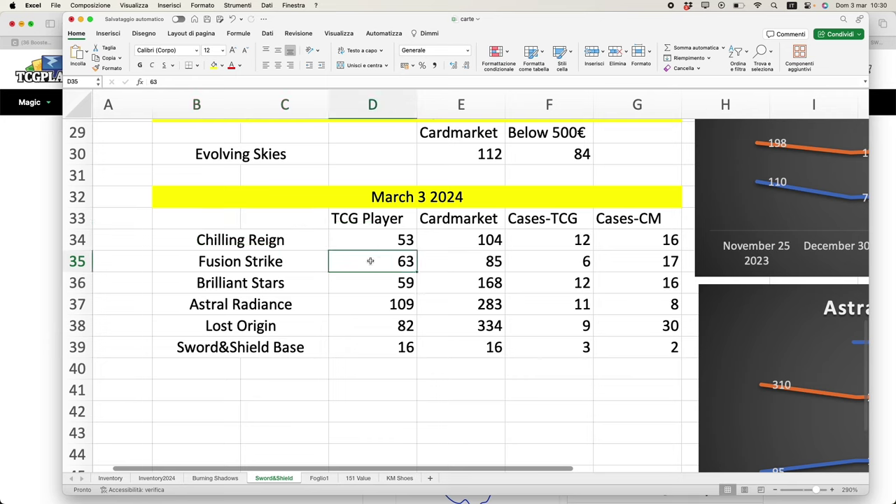
pyautogui.click(463, 260)
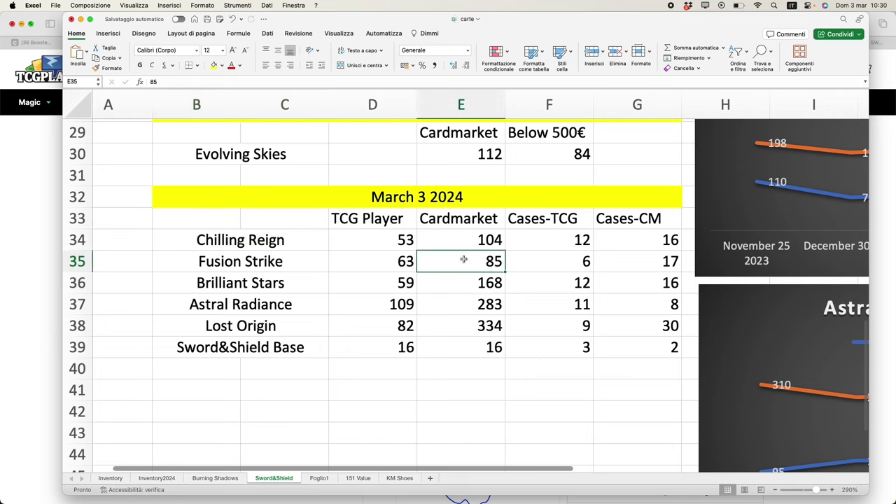
pyautogui.click(569, 265)
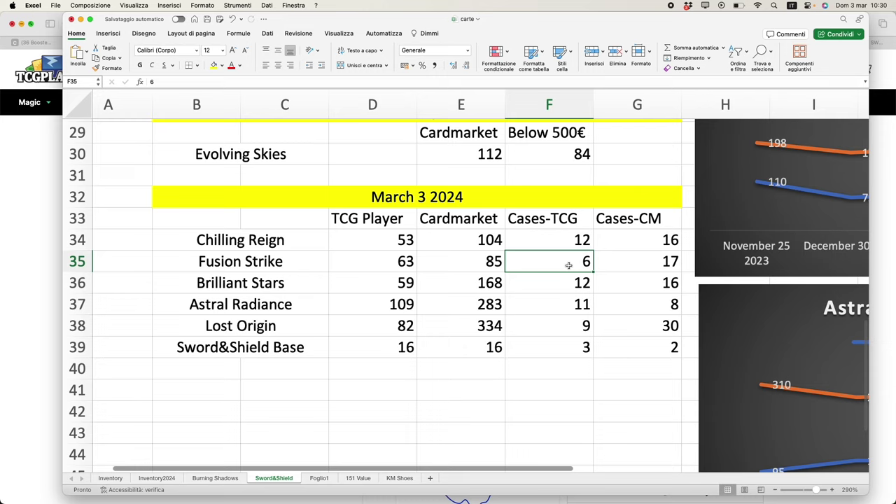
pyautogui.click(640, 260)
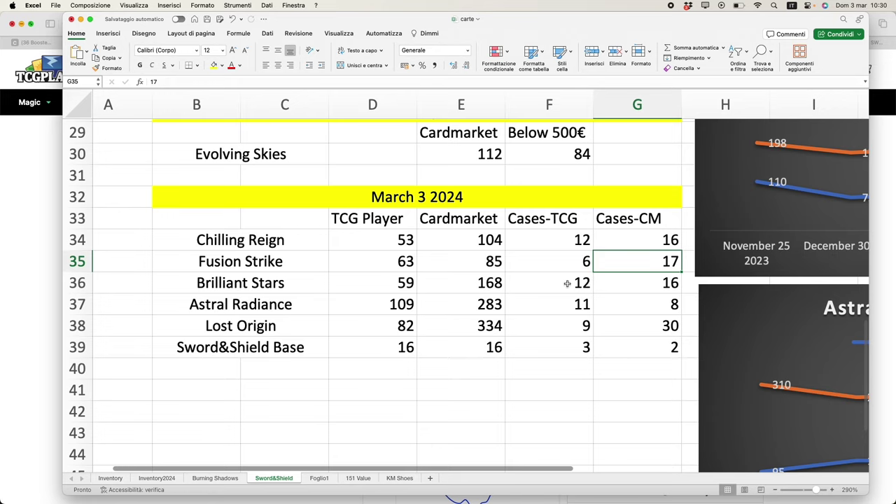
# - Find the FusionStrike chart on the Sword&Shield sheet and examine its TCG versus CM supply lines
pyautogui.scroll(10, 568, 283)
pyautogui.hscroll(5, 567, 283)
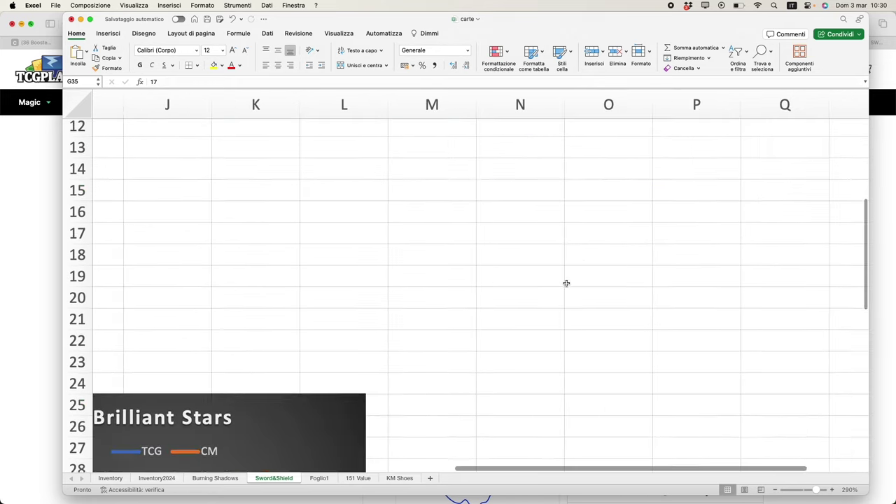
pyautogui.hscroll(-5, 566, 283)
pyautogui.hscroll(3, 557, 282)
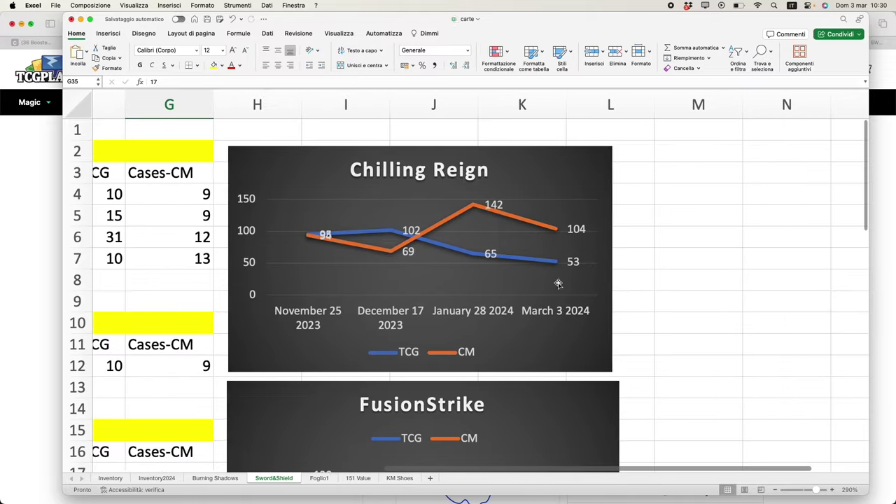
pyautogui.scroll(-8, 557, 282)
pyautogui.scroll(3, 558, 284)
pyautogui.scroll(1, 557, 283)
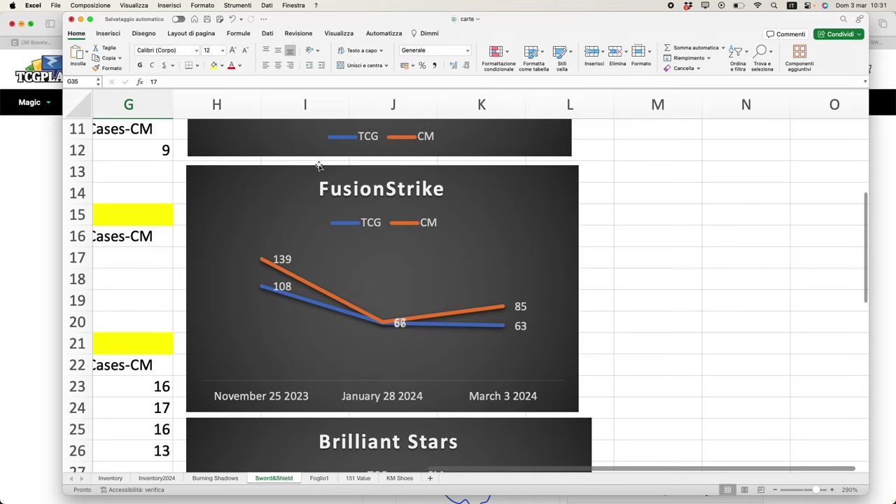
# - Return to Safari, bring up the Cardmarket Brilliant Stars Booster Box page full screen, and compare its two cheapest offers
pyautogui.click(79, 20)
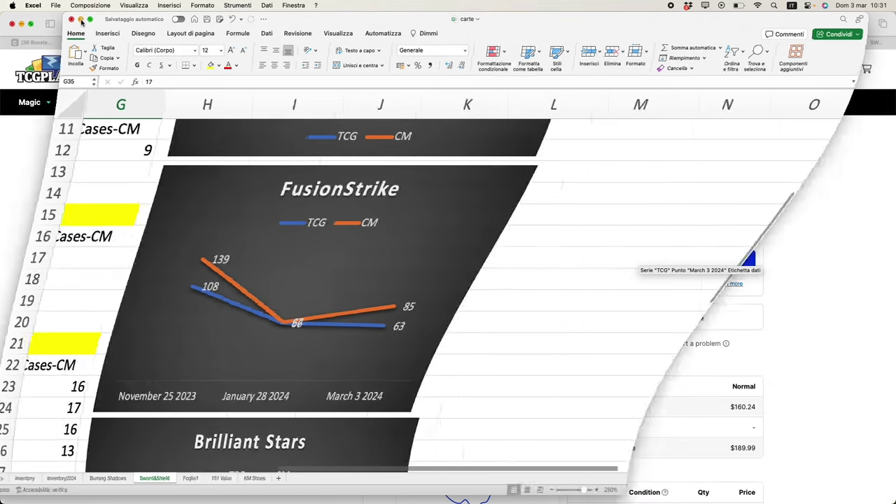
pyautogui.click(278, 45)
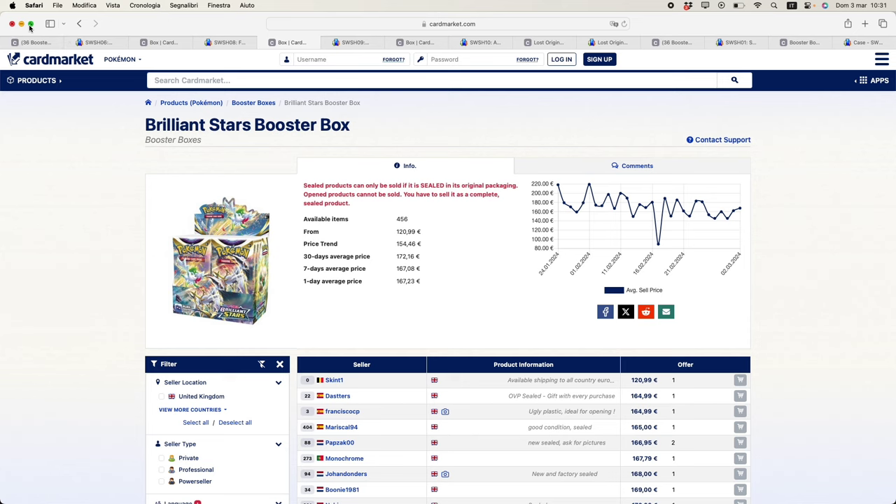
pyautogui.scroll(-5, 123, 203)
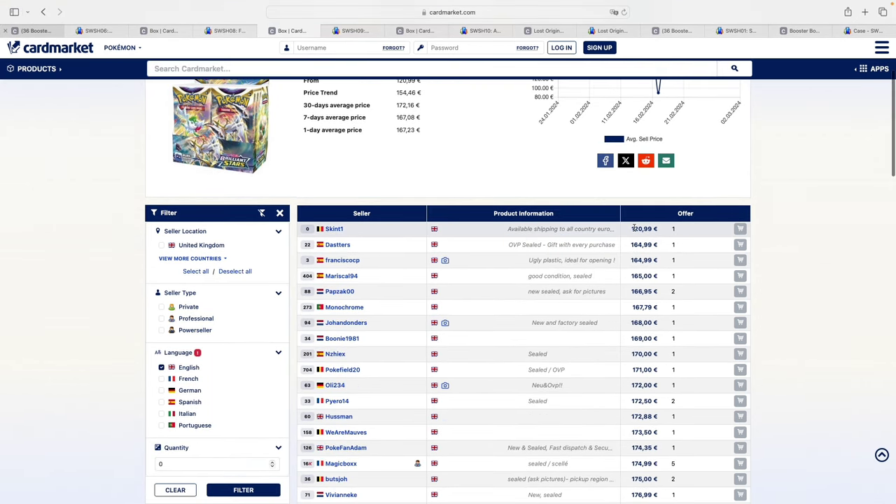
pyautogui.moveTo(631, 229); pyautogui.dragTo(657, 228)
pyautogui.click(656, 229)
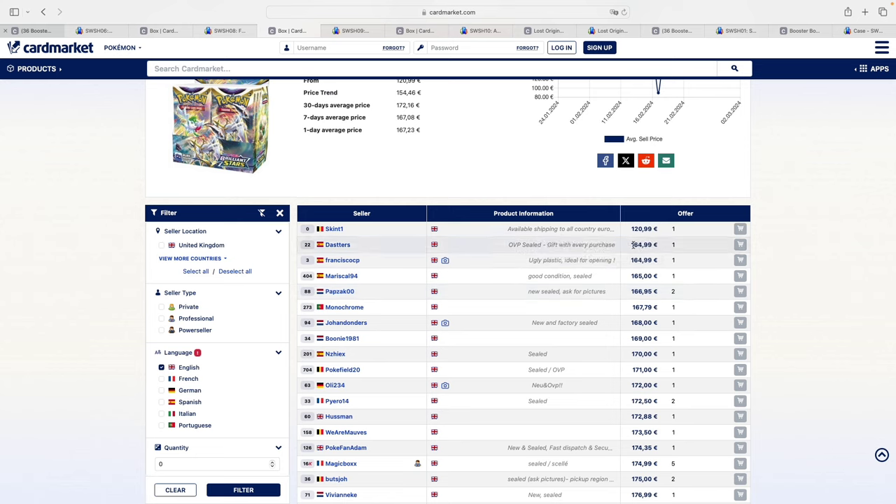
pyautogui.moveTo(631, 245)
pyautogui.mouseDown()
pyautogui.moveTo(654, 245)
pyautogui.moveTo(634, 232)
pyautogui.mouseUp()
pyautogui.click(636, 233)
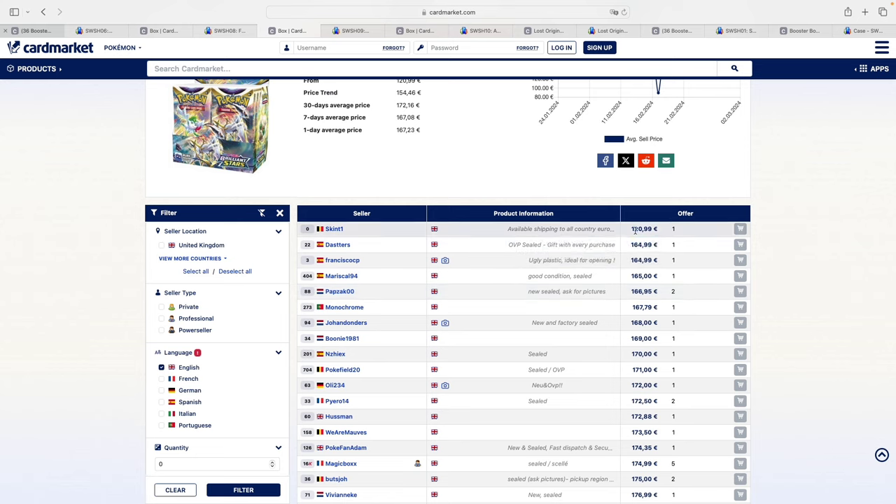
# - View the Brilliant Stars Booster Box offers on Cardmarket through to the most expensive ones
pyautogui.scroll(-1, 637, 245)
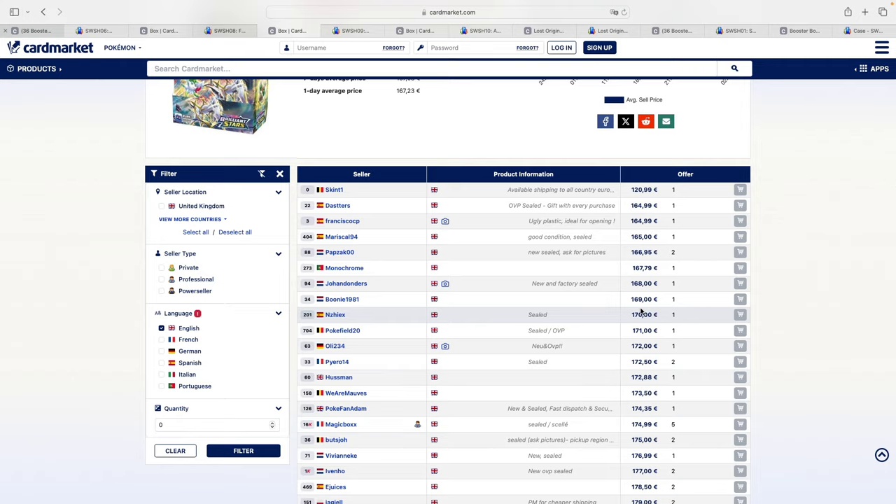
pyautogui.scroll(-20, 641, 312)
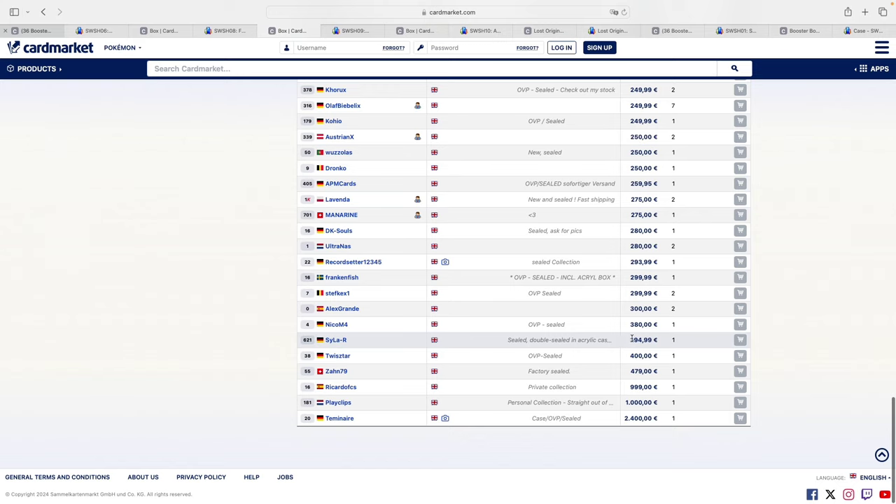
pyautogui.scroll(20, 624, 339)
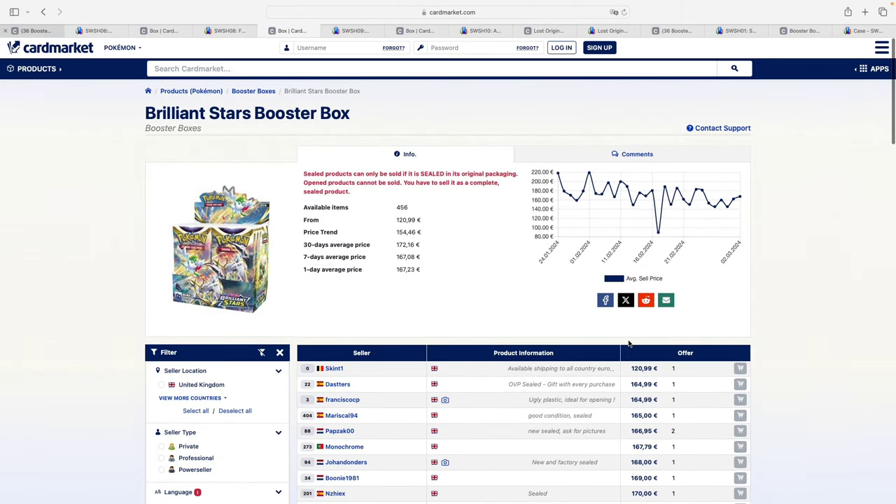
# - On the TCGplayer Brilliant Stars page, show the one-year market price history and check the featured box price
pyautogui.hotkey('ctrl', 'Tab')
pyautogui.scroll(-1, 393, 253)
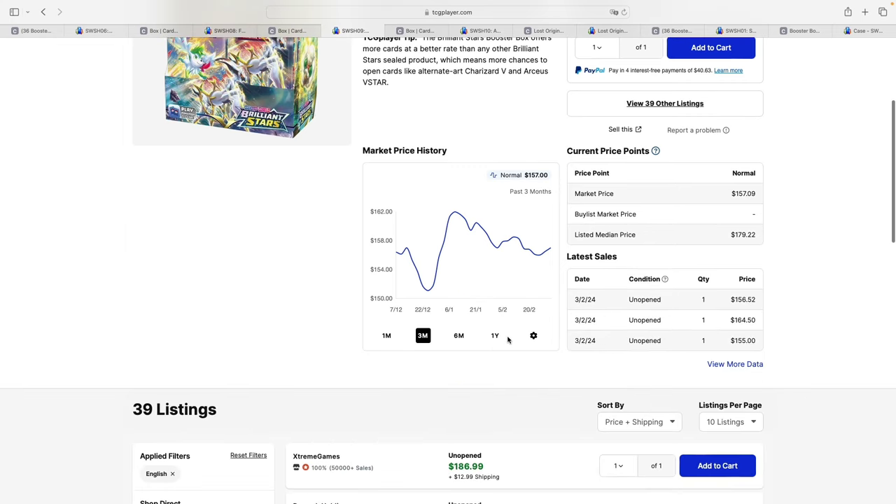
pyautogui.click(495, 336)
pyautogui.scroll(3, 505, 329)
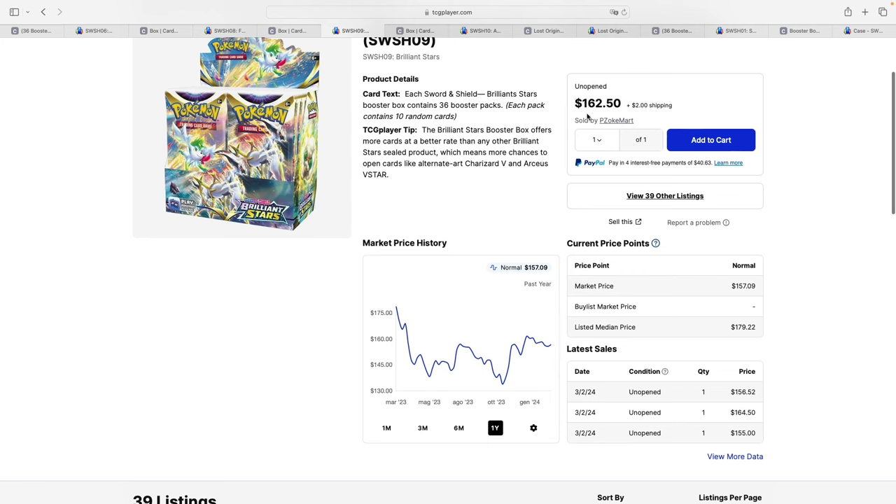
pyautogui.moveTo(575, 104); pyautogui.dragTo(629, 105)
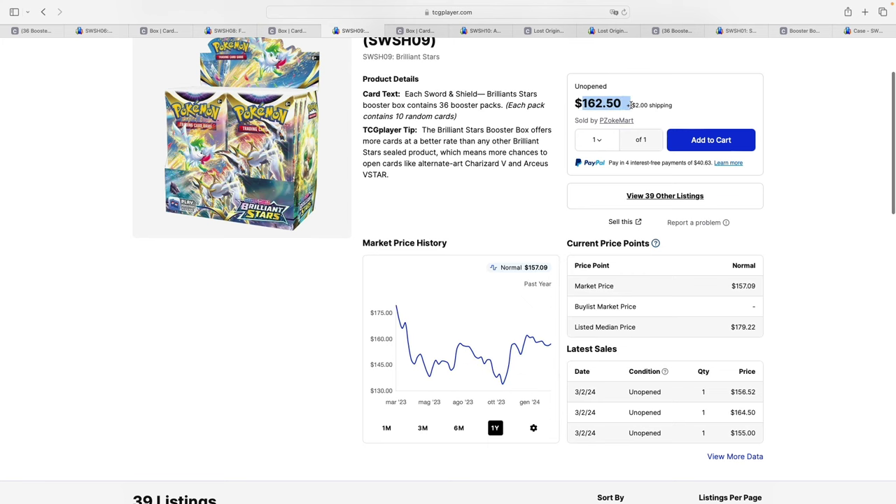
# - Examine the Brilliant Stars seller listings on TCGplayer through to the end of the results page
pyautogui.scroll(-5, 567, 152)
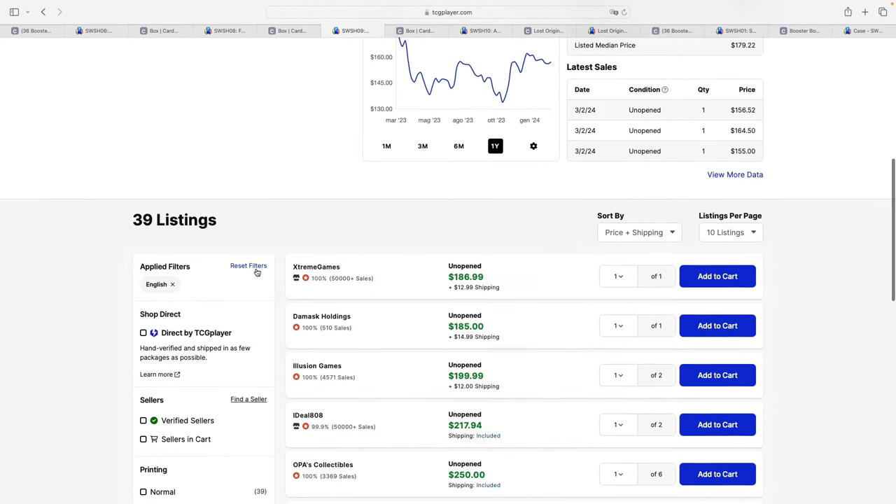
pyautogui.scroll(-3, 257, 272)
pyautogui.scroll(-15, 481, 209)
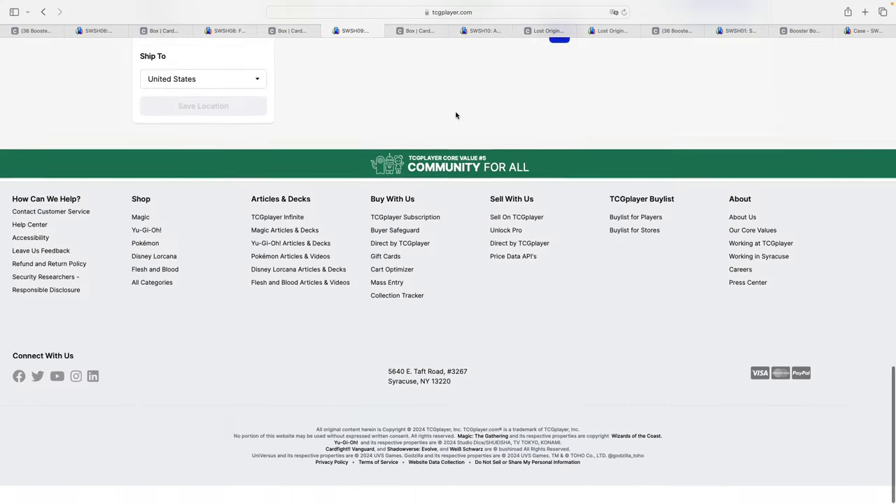
pyautogui.scroll(10, 456, 116)
pyautogui.scroll(-3, 490, 182)
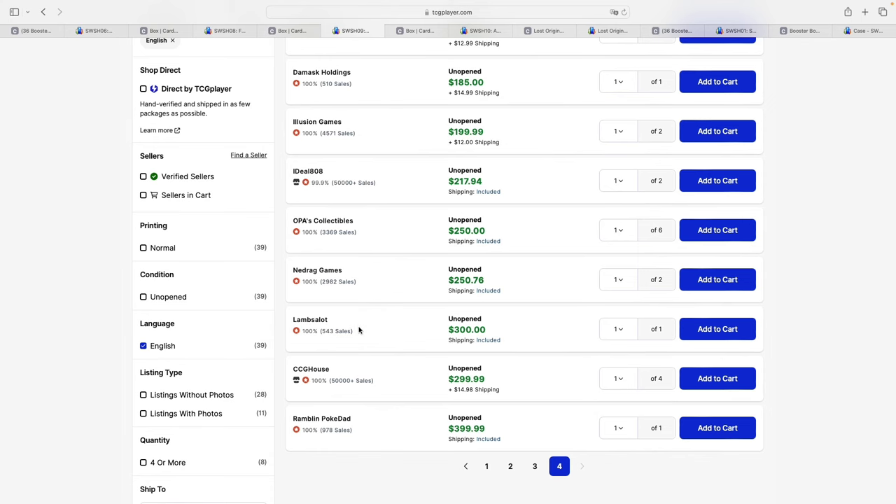
# - Check the most recent sale price of the Brilliant Stars Booster Box among TCGplayer's latest sales
pyautogui.scroll(7, 356, 328)
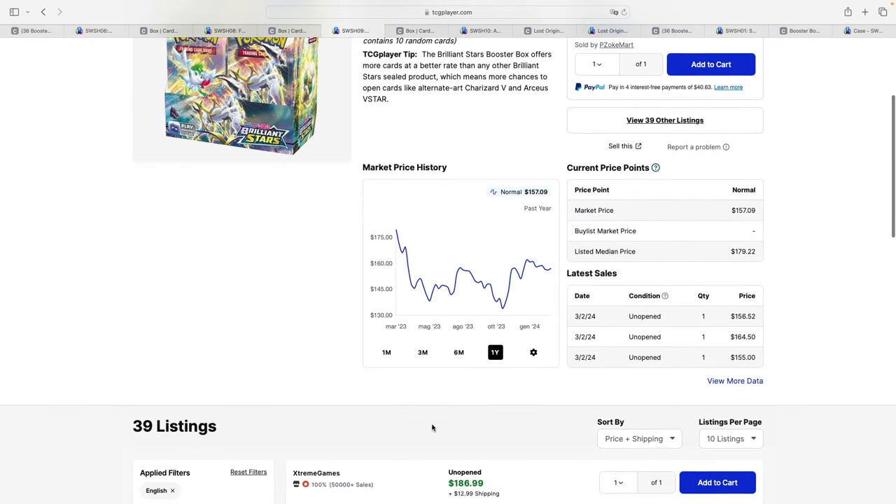
pyautogui.moveTo(736, 316); pyautogui.dragTo(756, 317)
pyautogui.click(744, 319)
pyautogui.scroll(3, 343, 295)
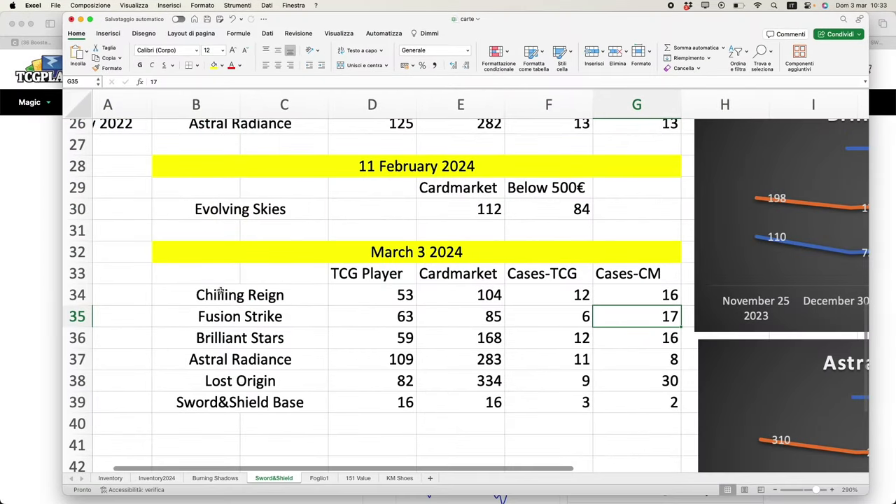
# - Switch to Excel and review the Brilliant Stars box and case counts for TCGplayer and Cardmarket in the March 3 2024 table
pyautogui.click(364, 338)
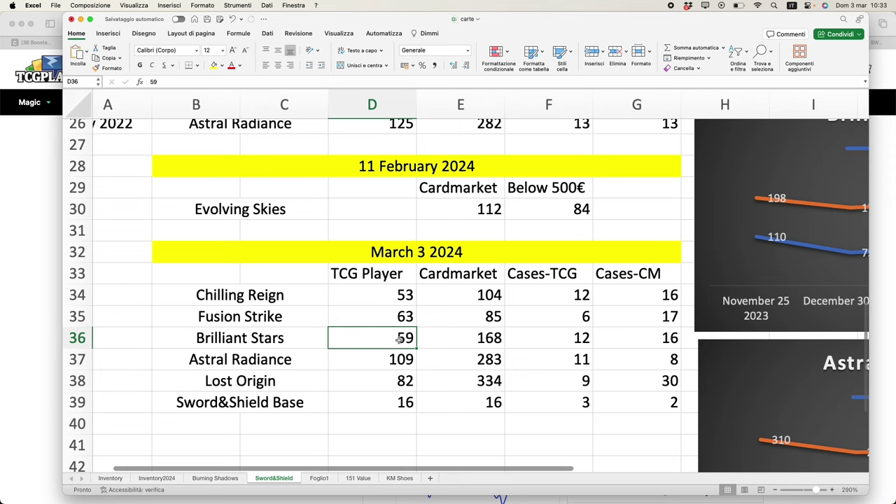
pyautogui.click(494, 339)
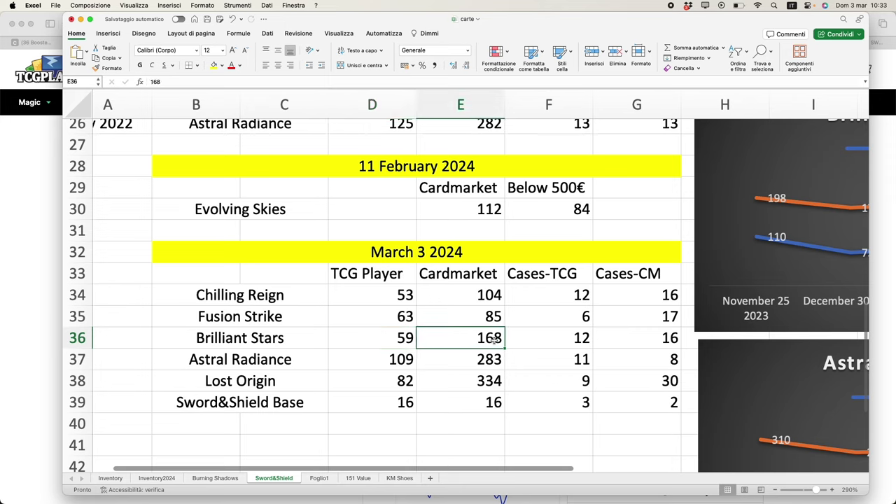
pyautogui.click(551, 346)
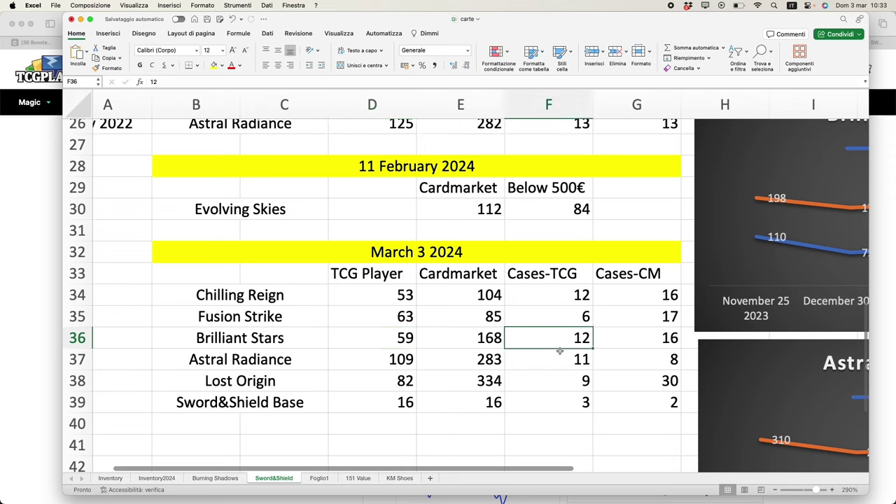
pyautogui.click(652, 343)
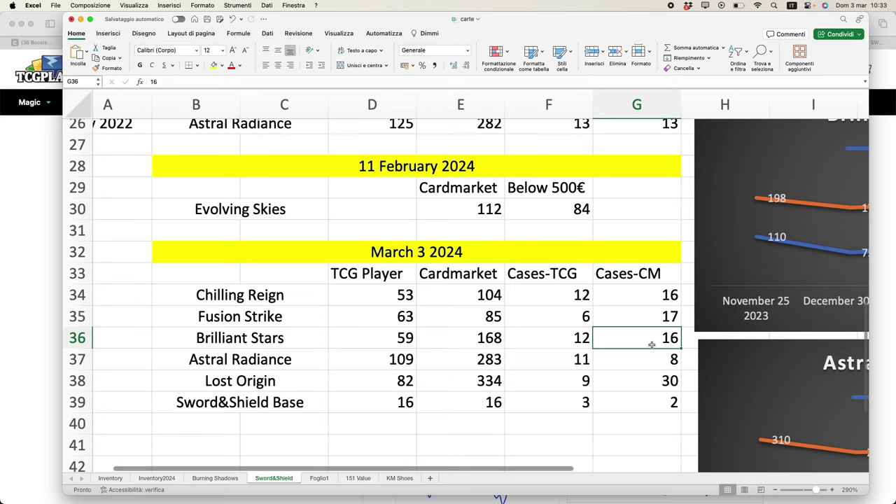
pyautogui.click(554, 336)
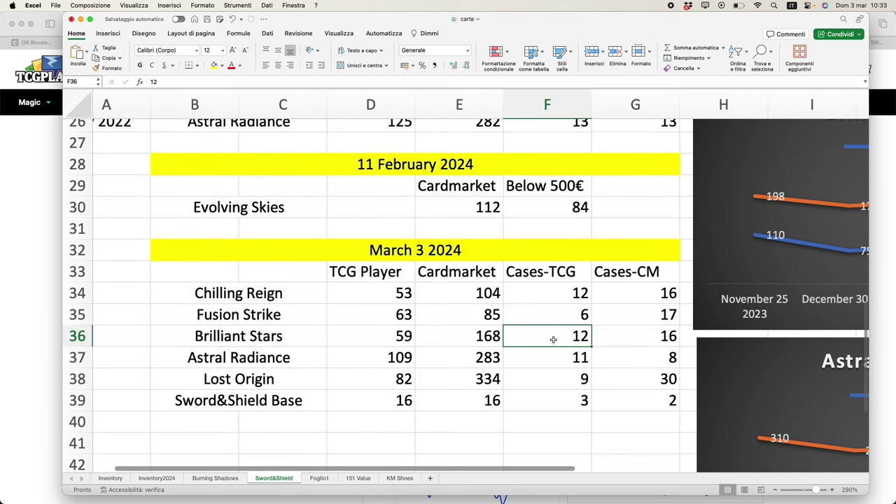
# - Examine the Brilliant Stars chart of TCG and CM availability from November 25 2023 to March 3 2024
pyautogui.scroll(-1, 554, 336)
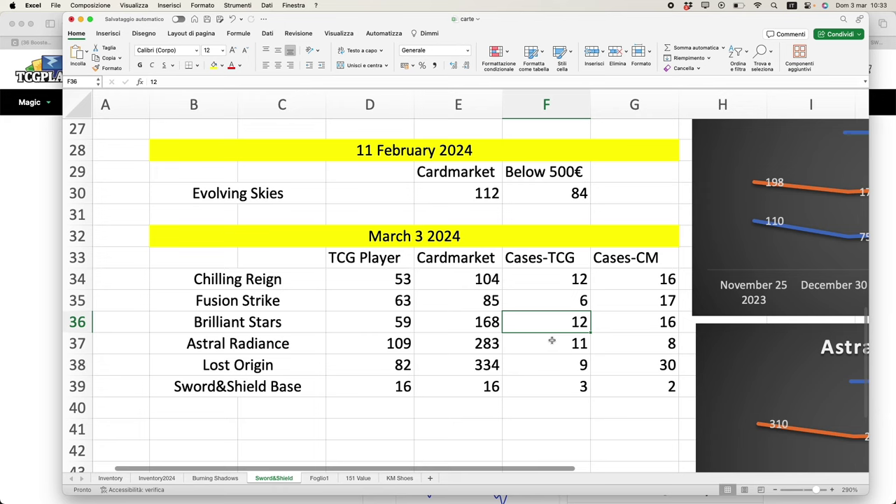
pyautogui.hscroll(1, 552, 340)
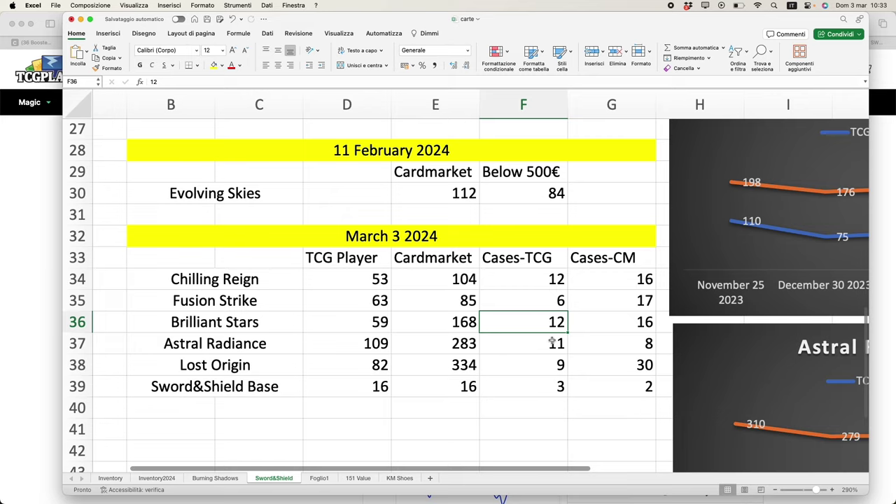
pyautogui.scroll(10, 552, 340)
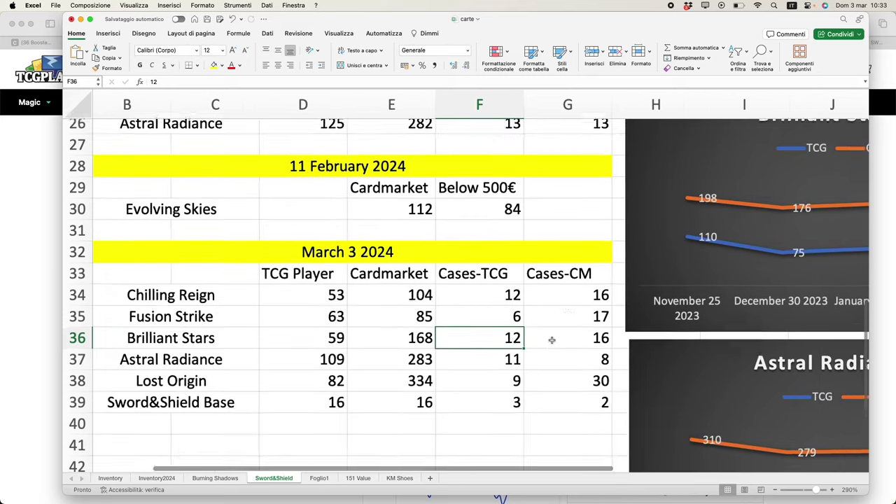
pyautogui.hscroll(2, 552, 340)
pyautogui.scroll(-2, 551, 340)
pyautogui.scroll(-10, 551, 340)
pyautogui.hscroll(2, 551, 341)
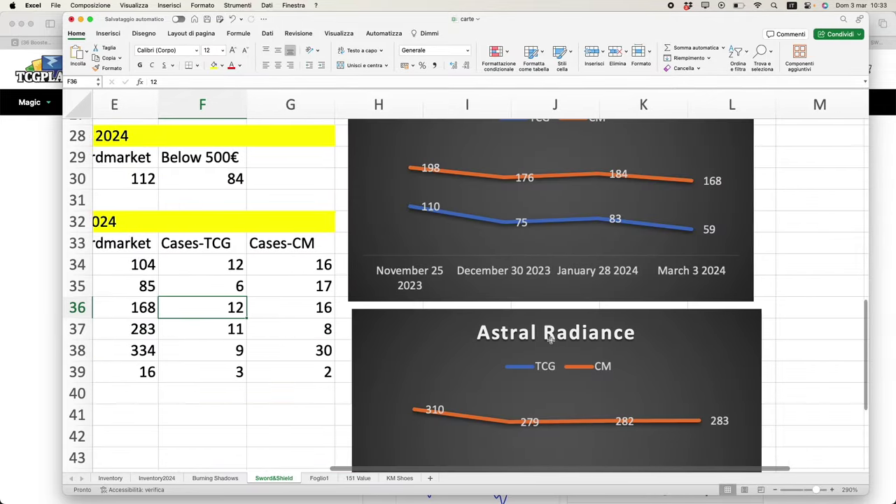
pyautogui.scroll(4, 550, 341)
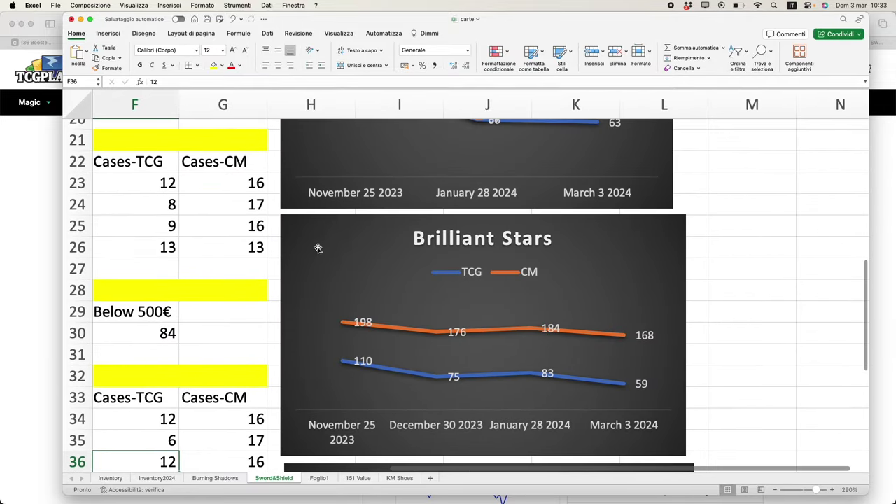
pyautogui.click(297, 238)
pyautogui.click(804, 278)
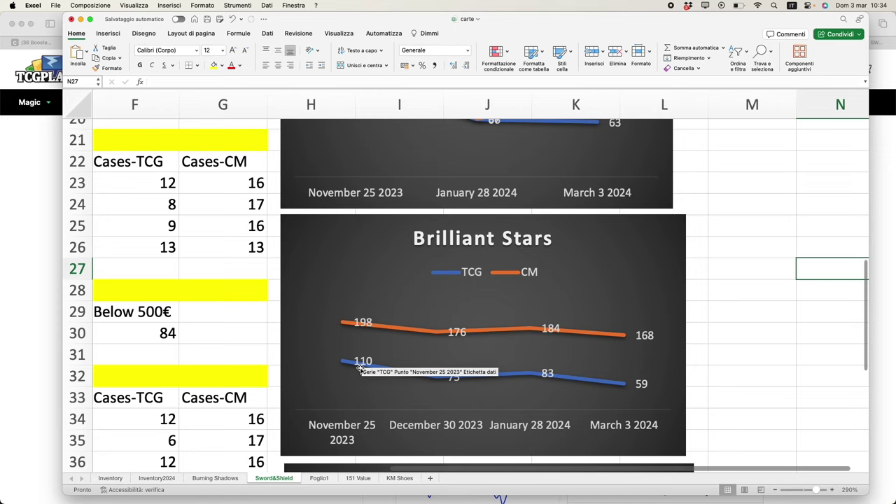
pyautogui.moveTo(622, 391)
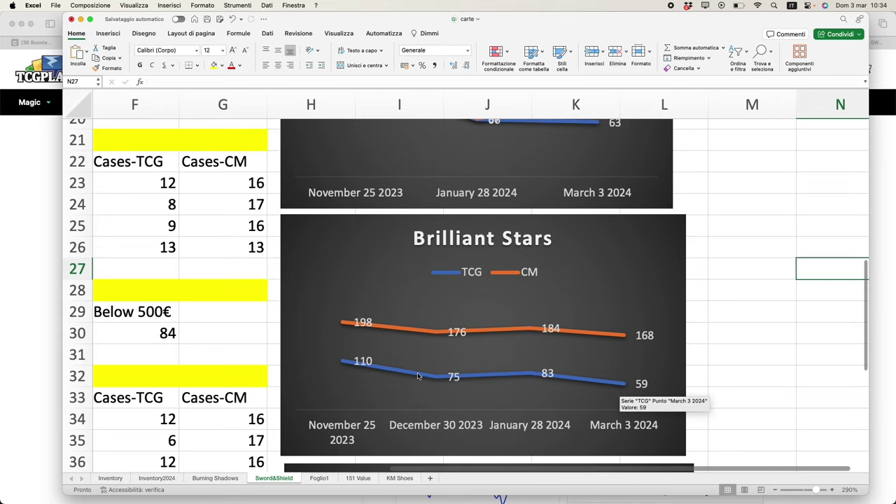
pyautogui.moveTo(428, 376)
# - Minimize the workbook and bring up the Cardmarket Astral Radiance Booster Box page full screen in Safari
pyautogui.hscroll(-1, 430, 377)
pyautogui.hscroll(-10, 430, 377)
pyautogui.scroll(-3, 430, 377)
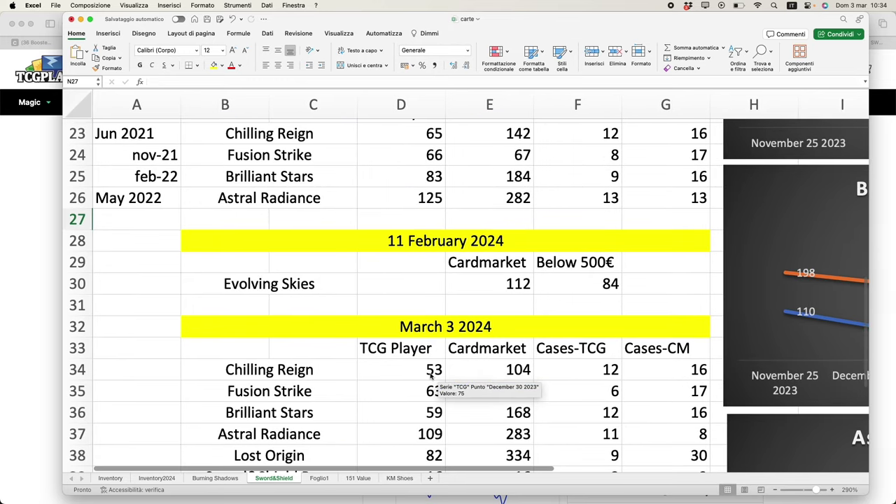
pyautogui.click(81, 19)
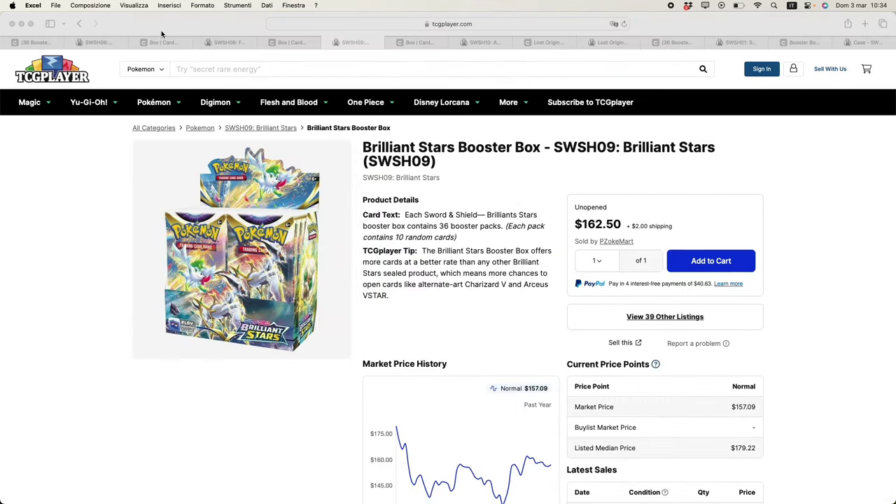
pyautogui.click(31, 24)
pyautogui.hotkey('ctrl', 'Tab')
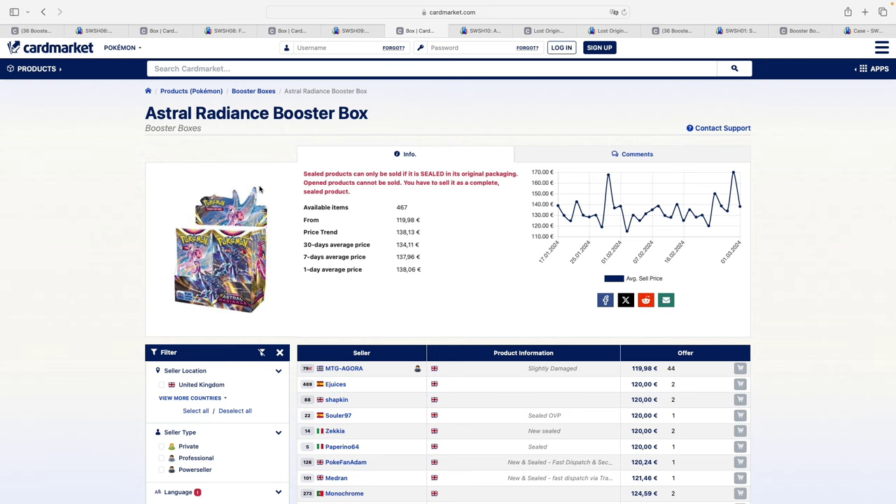
# - Review the Astral Radiance price summary and cheapest offers on Cardmarket, checking the price of the second offer
pyautogui.scroll(-2, 86, 243)
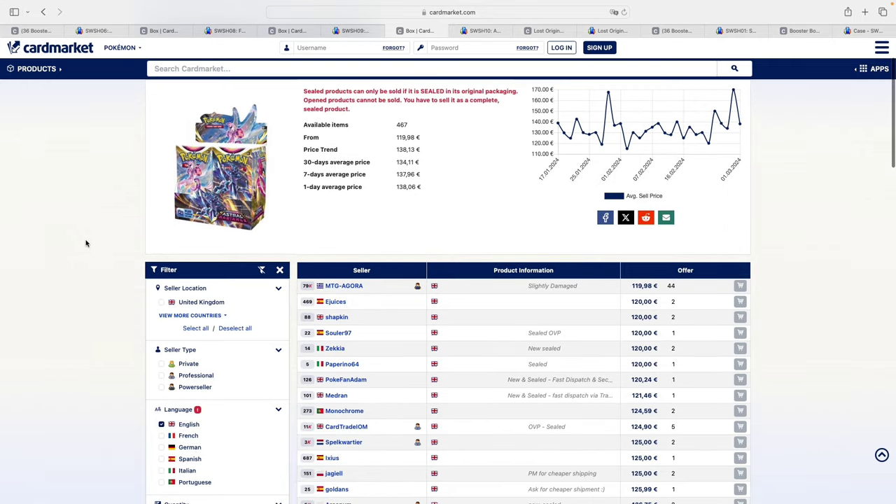
pyautogui.scroll(2, 86, 243)
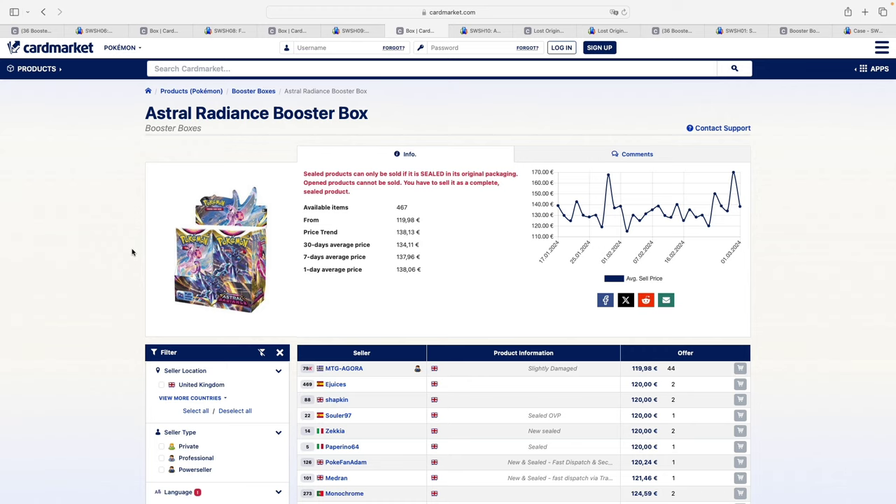
pyautogui.scroll(-1, 132, 252)
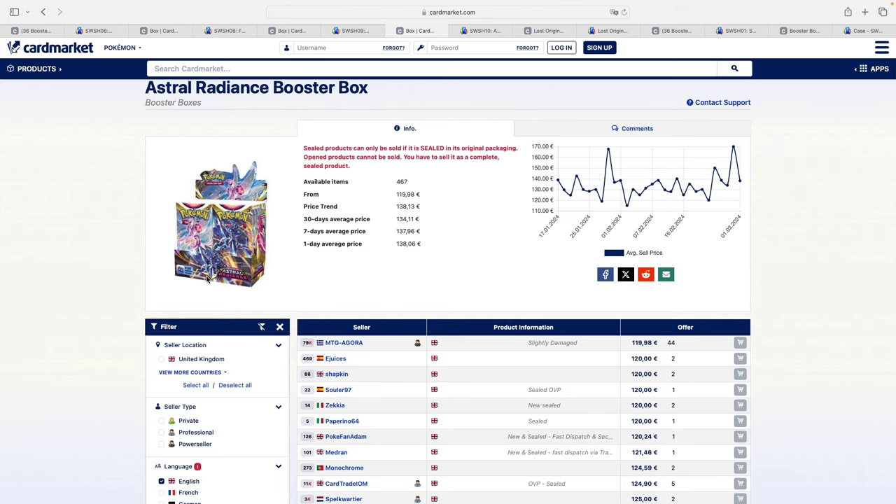
pyautogui.scroll(-5, 207, 278)
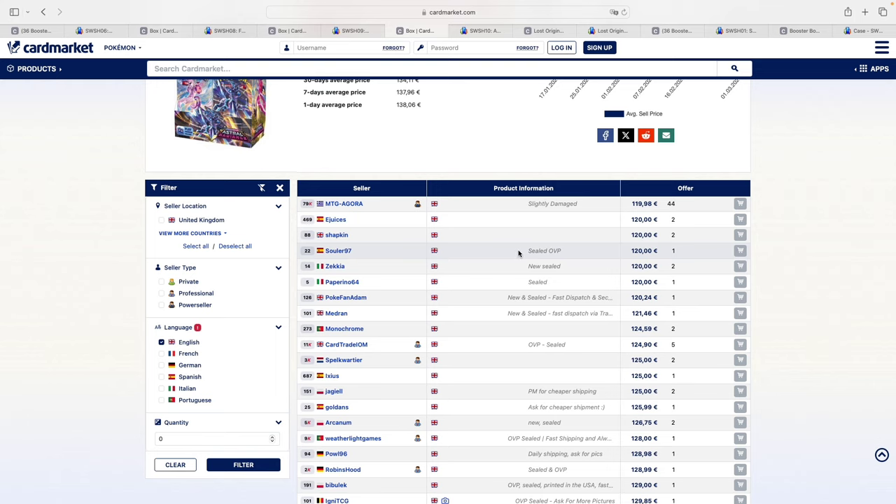
pyautogui.moveTo(639, 220); pyautogui.dragTo(668, 219)
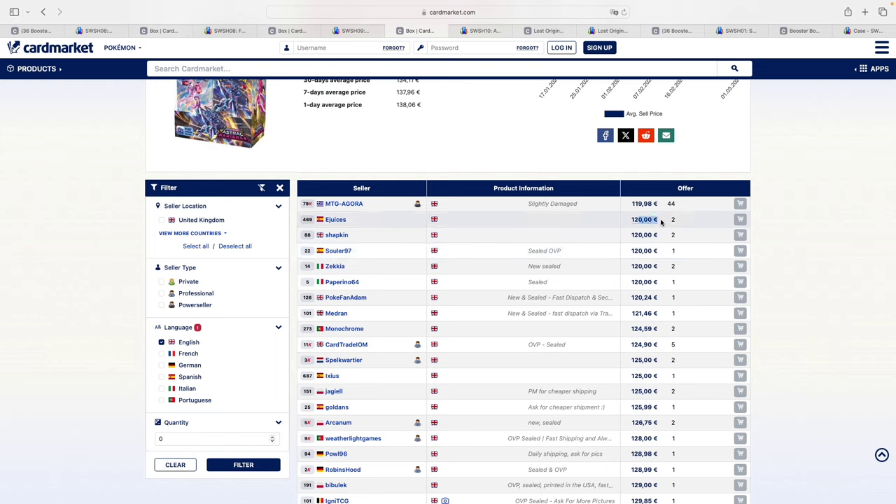
pyautogui.click(661, 222)
pyautogui.scroll(5, 661, 223)
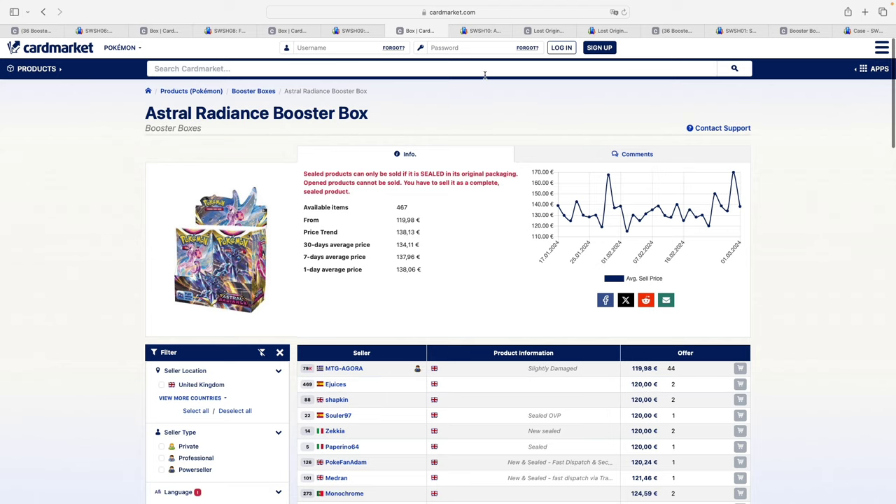
# - Open the TCGplayer Astral Radiance Booster Box page and check its featured price and market price history
pyautogui.click(462, 32)
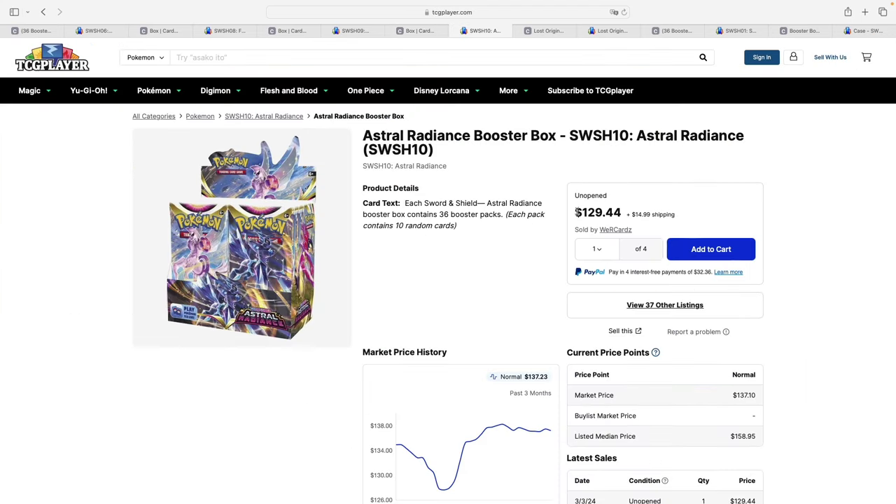
pyautogui.moveTo(574, 212); pyautogui.dragTo(627, 213)
pyautogui.click(627, 213)
pyautogui.scroll(-6, 627, 213)
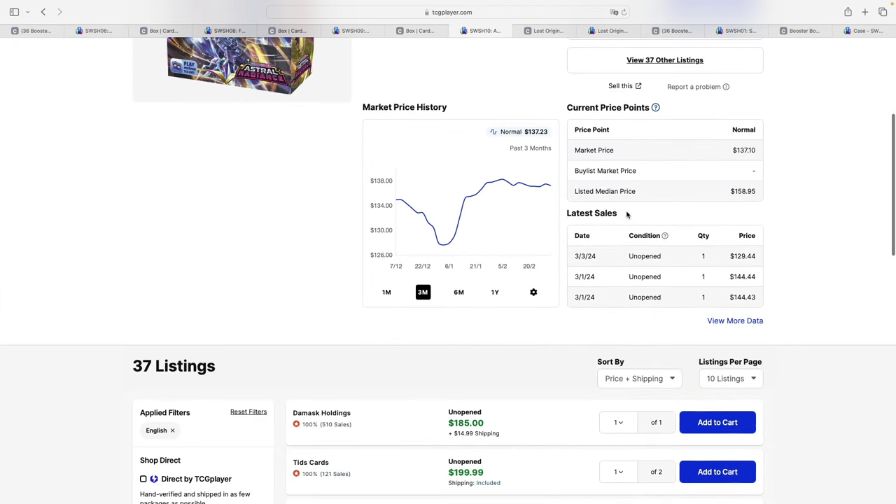
pyautogui.scroll(6, 626, 213)
# - Show the first page of Astral Radiance seller listings on TCGplayer and check the Fifth element games offer price
pyautogui.scroll(-8, 624, 218)
pyautogui.scroll(-10, 624, 218)
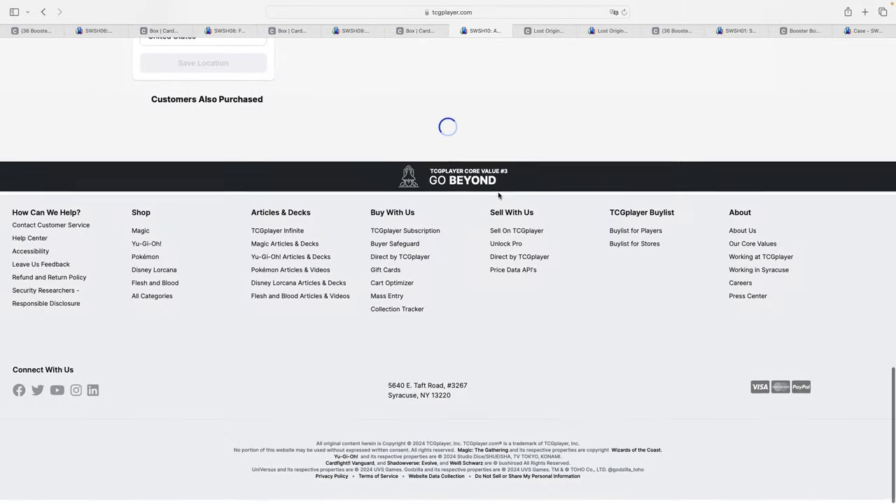
pyautogui.scroll(5, 624, 218)
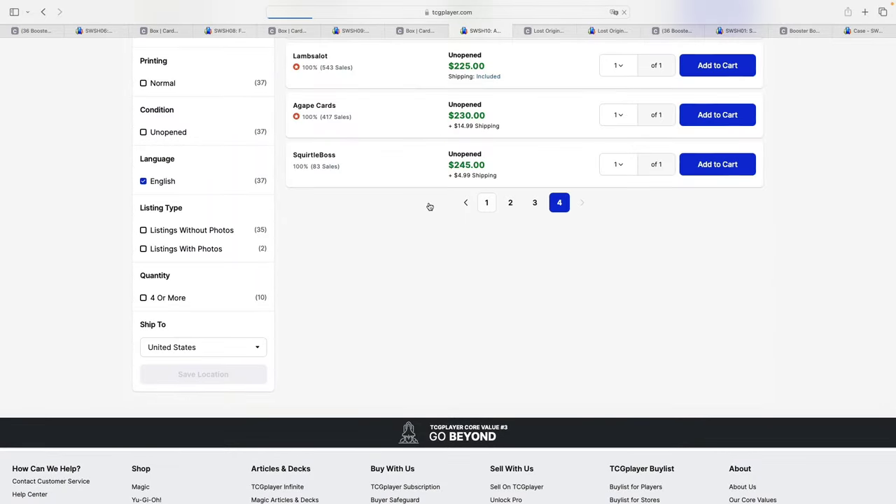
pyautogui.scroll(-1, 400, 223)
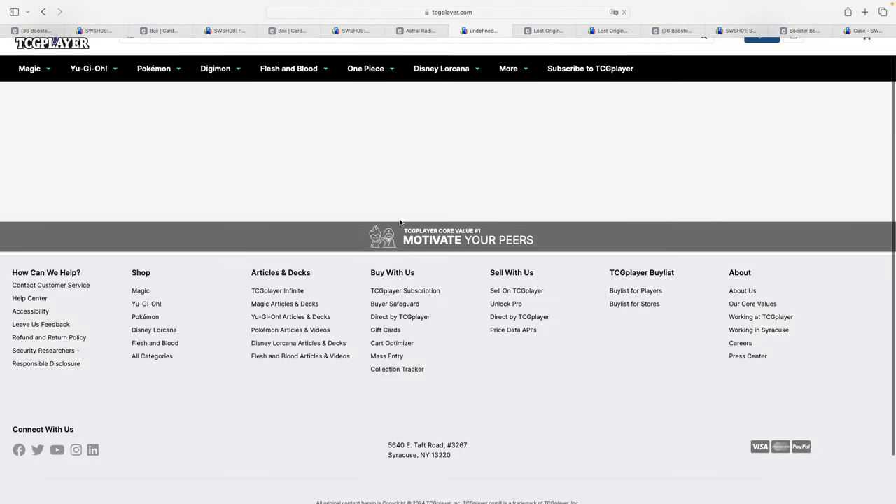
pyautogui.scroll(-3, 400, 223)
pyautogui.scroll(-4, 400, 223)
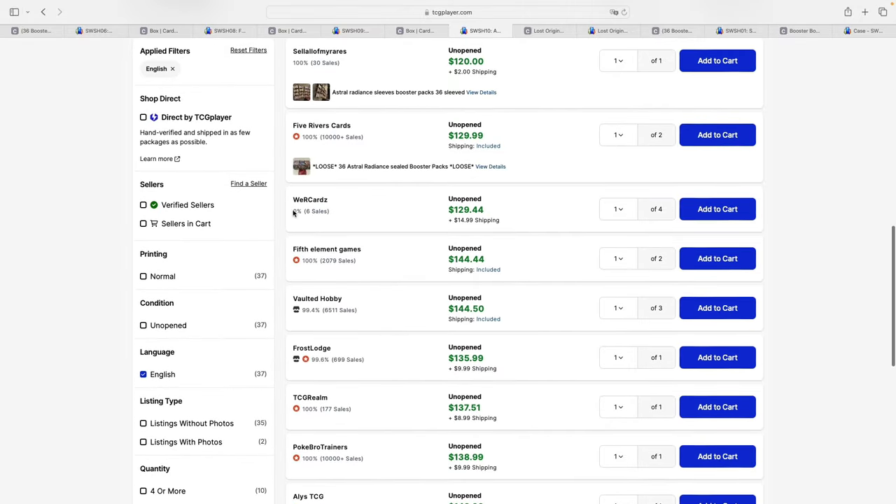
pyautogui.scroll(-1, 319, 238)
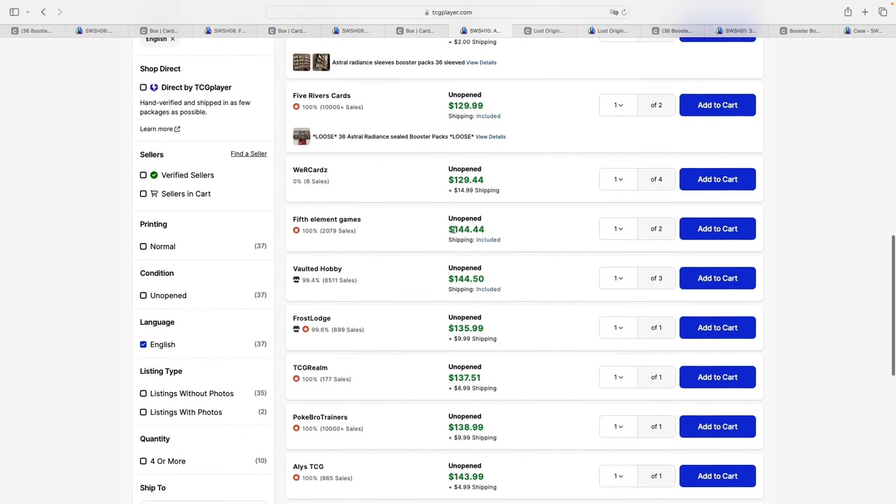
pyautogui.moveTo(458, 228); pyautogui.dragTo(485, 230)
pyautogui.click(485, 230)
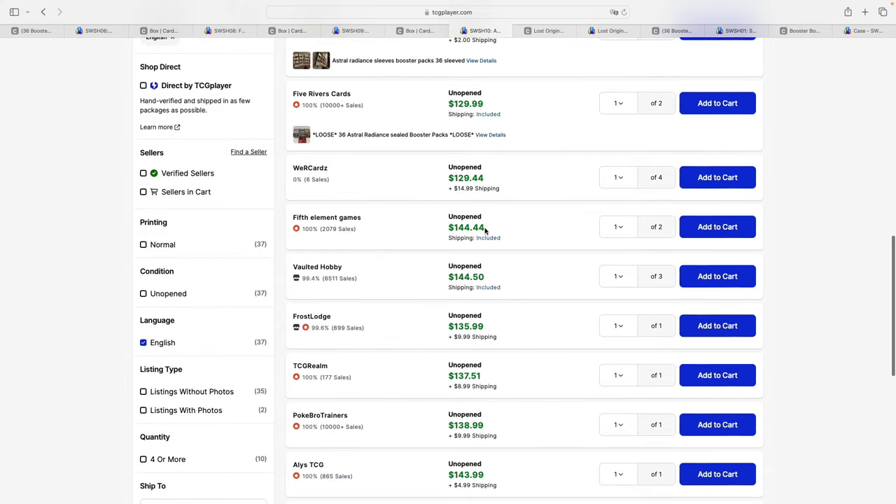
pyautogui.scroll(15, 485, 229)
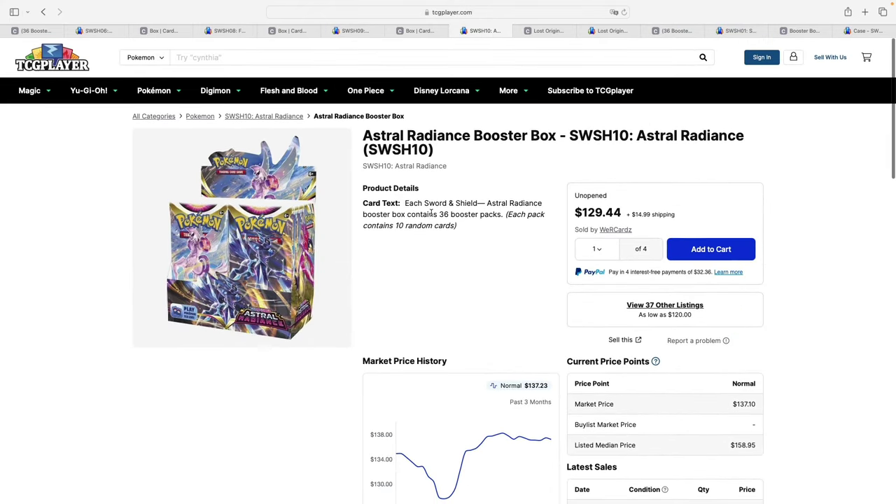
# - Switch to the Excel workbook and check Astral Radiance's TCG Player, Cardmarket, Cases-TCG and Cases-CM figures in the March 3 2024 table
pyautogui.click(424, 30)
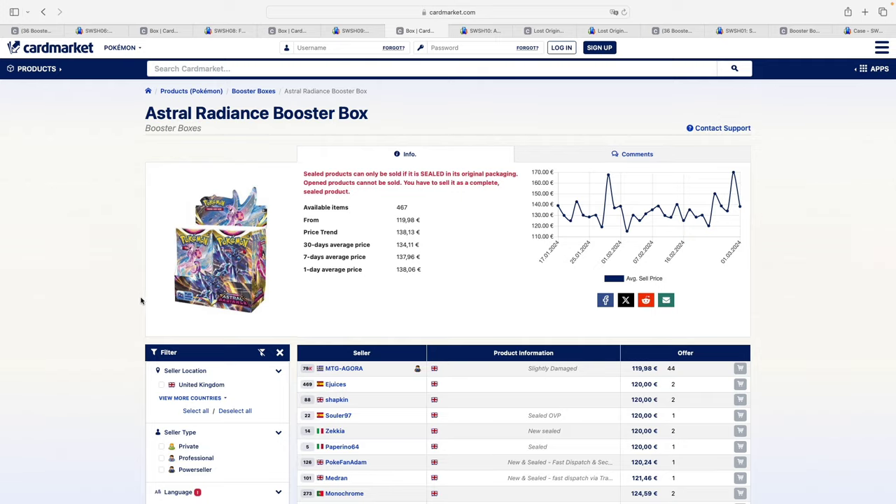
pyautogui.scroll(-2, 138, 297)
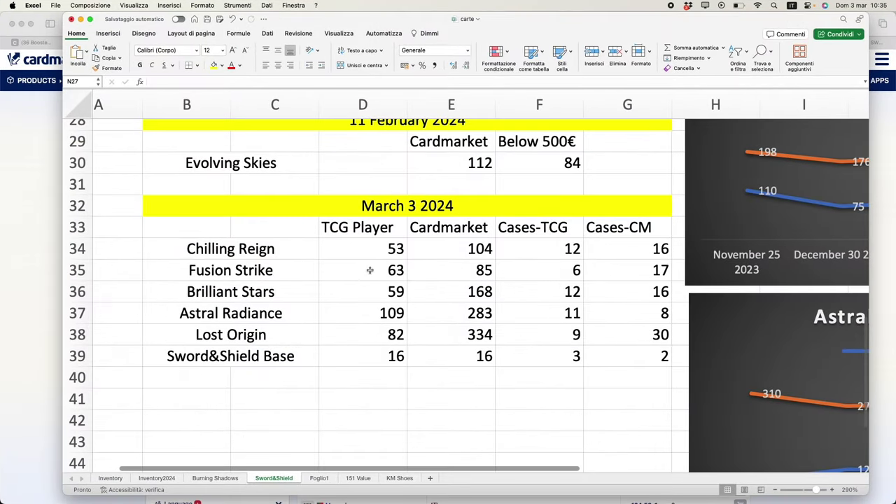
pyautogui.click(368, 314)
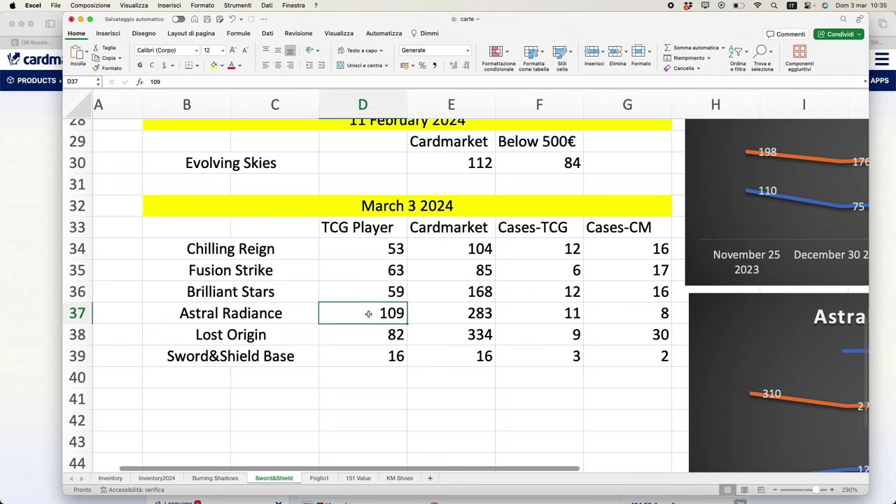
pyautogui.hscroll(3, 364, 314)
pyautogui.click(357, 316)
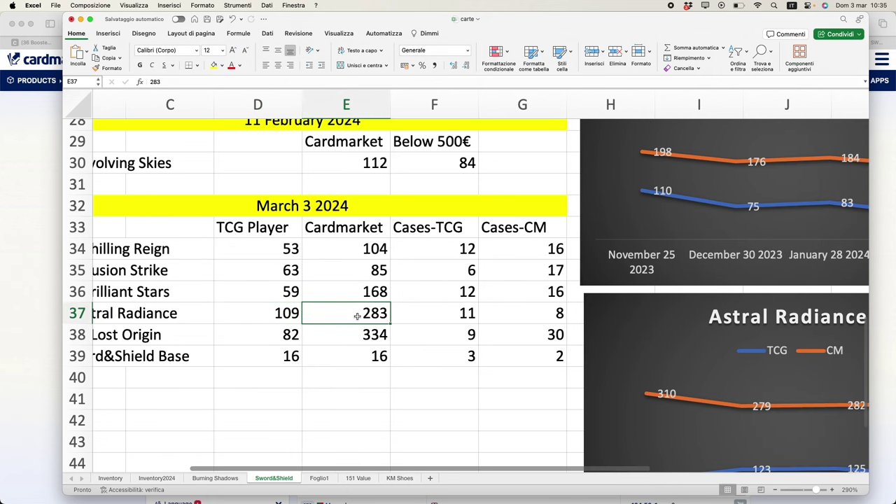
pyautogui.click(424, 313)
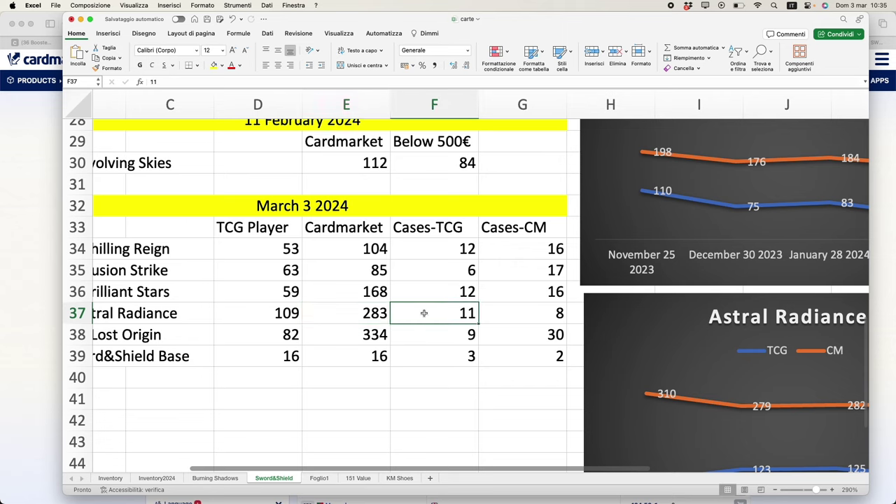
pyautogui.click(523, 320)
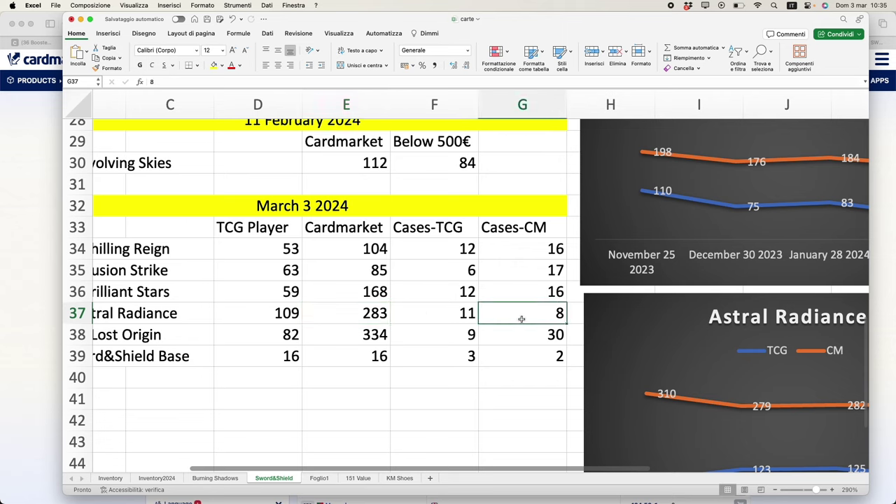
pyautogui.click(451, 320)
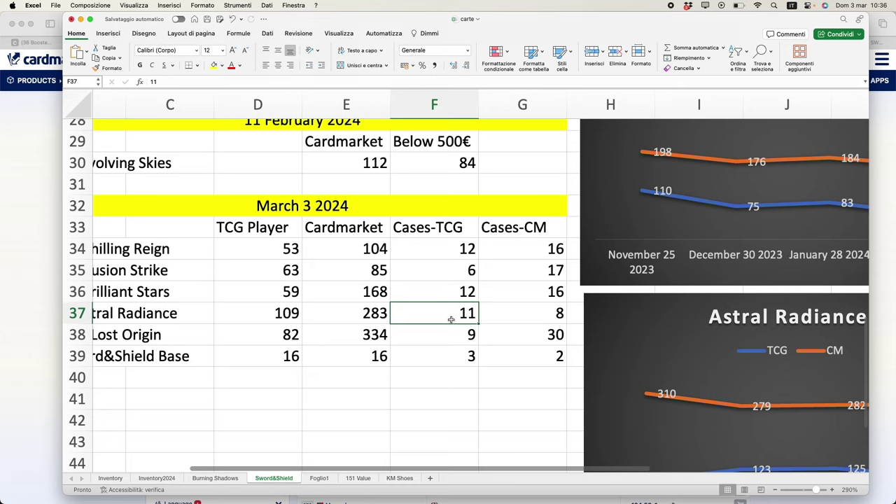
pyautogui.click(525, 314)
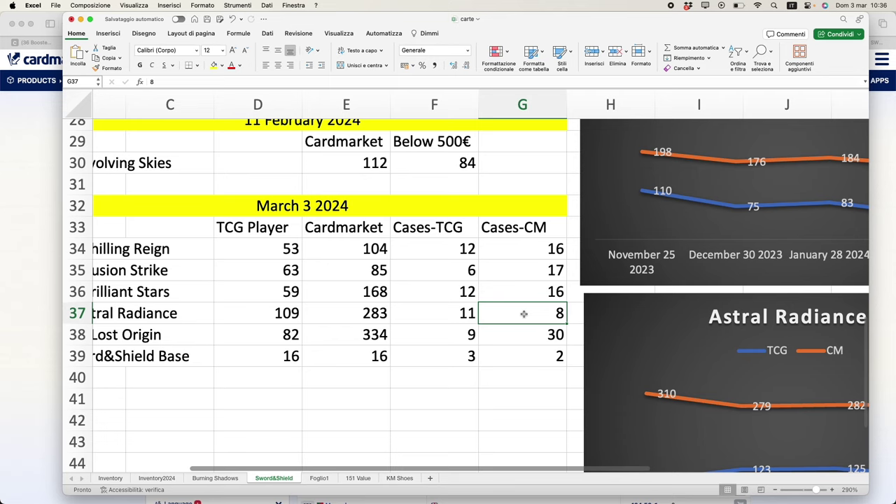
# - Examine the Astral Radiance chart comparing TCG and CM availability from November 25 2023 to March 3 2024
pyautogui.hscroll(5, 524, 314)
pyautogui.scroll(-3, 525, 315)
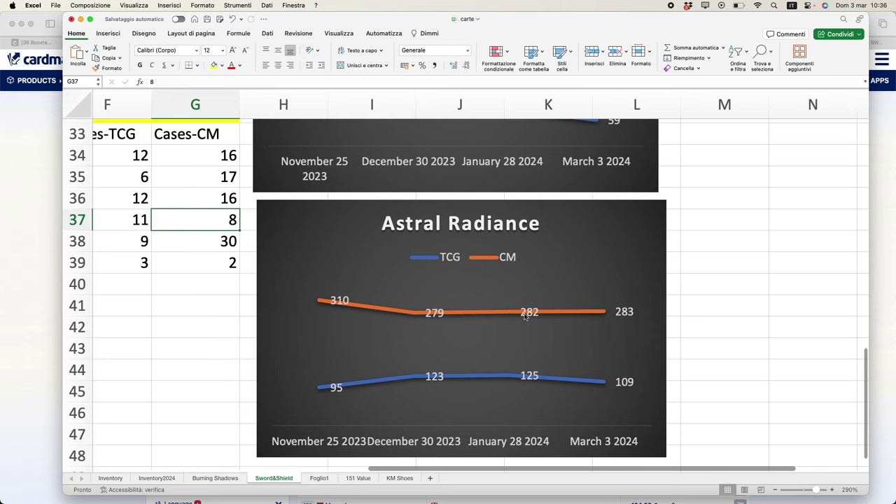
pyautogui.scroll(-3, 525, 315)
pyautogui.scroll(3, 511, 280)
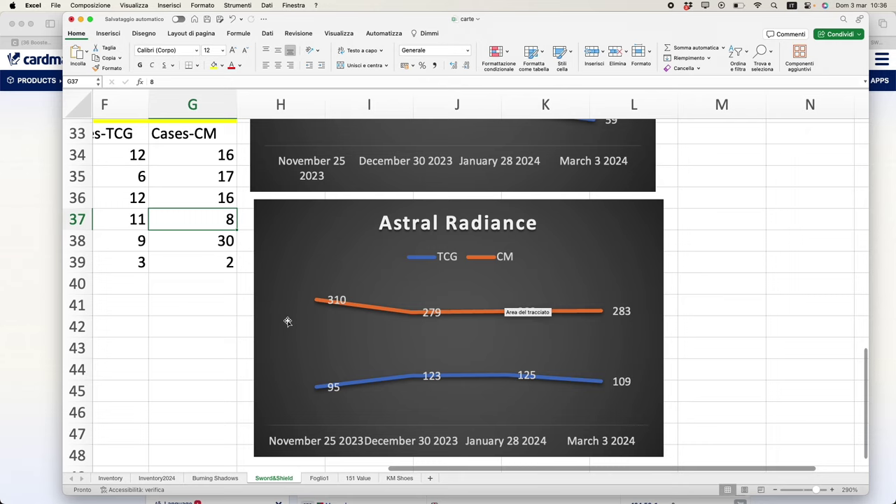
pyautogui.hscroll(-1, 287, 322)
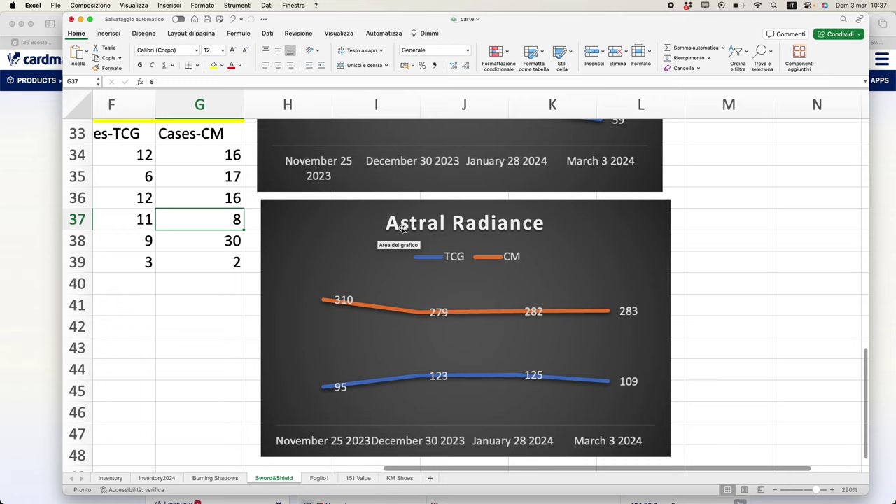
pyautogui.moveTo(582, 313)
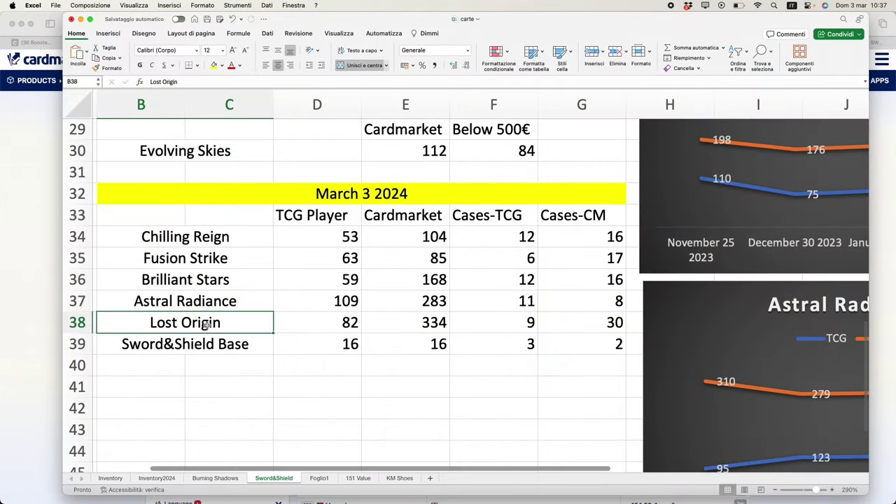
# - Switch to Safari and review the price summary and cheapest offers on the Cardmarket Lost Origin Booster Box page
pyautogui.click(208, 343)
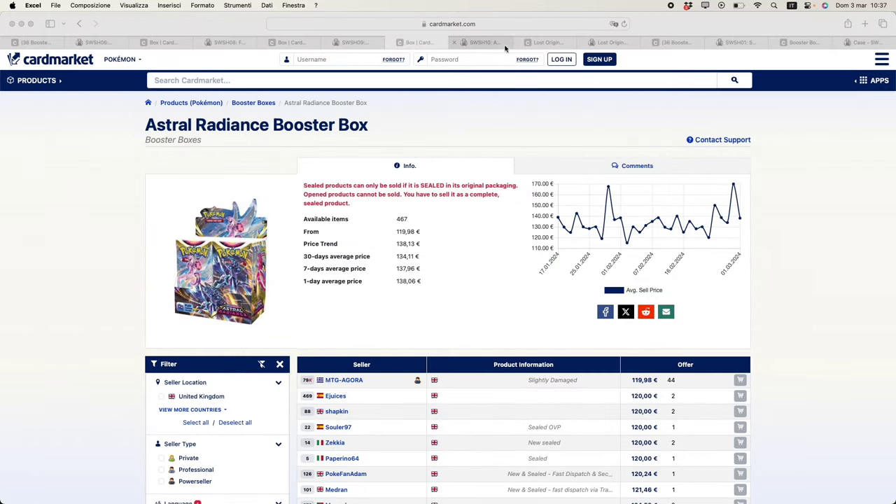
pyautogui.click(493, 43)
pyautogui.click(545, 42)
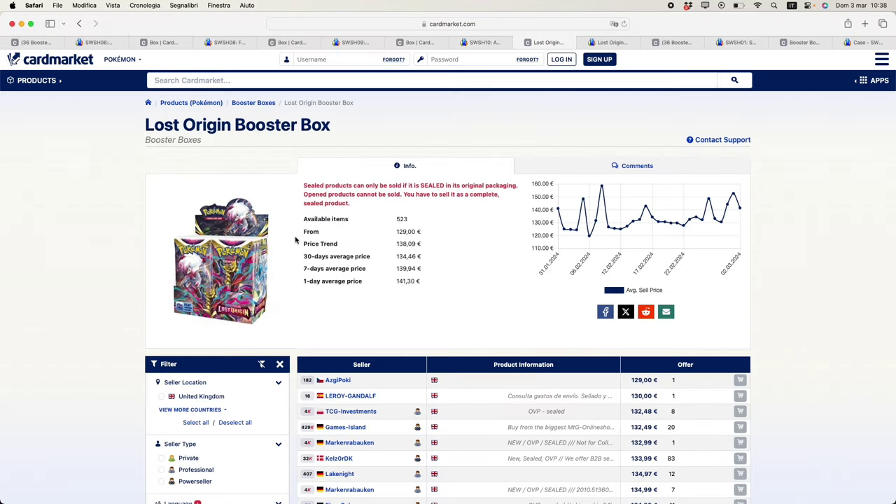
pyautogui.scroll(-3, 576, 310)
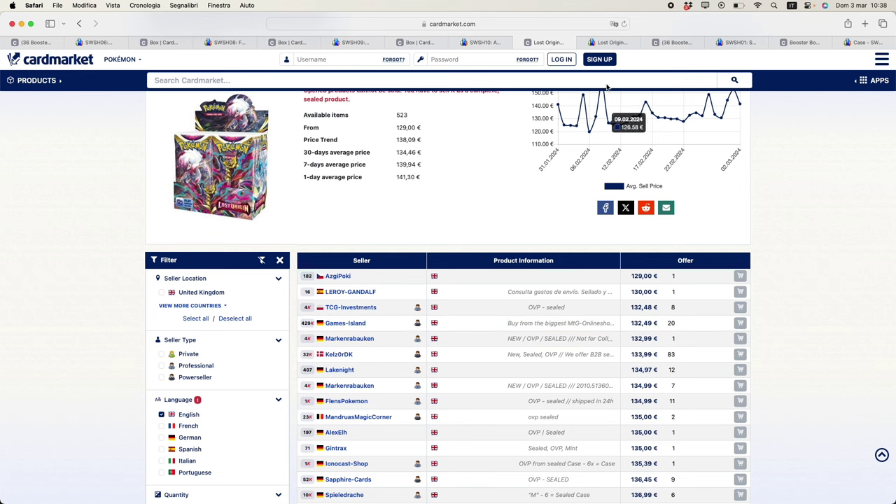
# - Open the TCGplayer Lost Origin Booster Box page and check the LDubbs Collectibles price in the seller listings
pyautogui.click(610, 42)
pyautogui.scroll(-10, 592, 195)
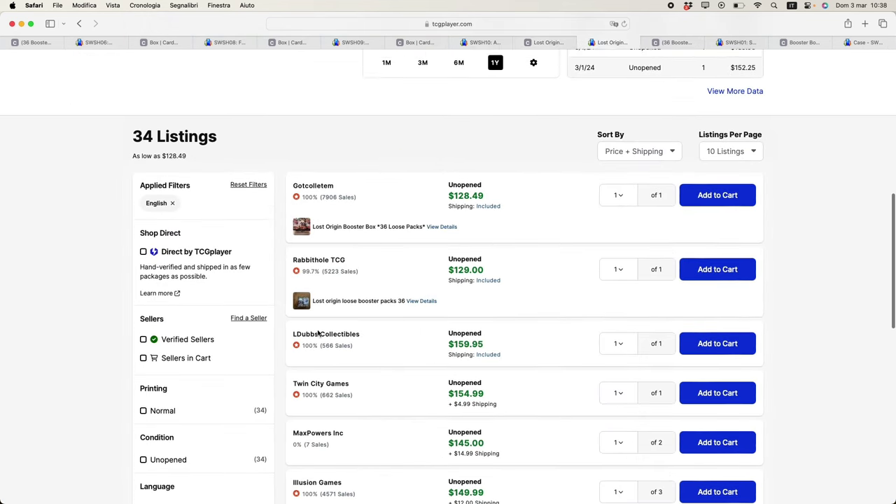
pyautogui.moveTo(454, 335); pyautogui.dragTo(487, 338)
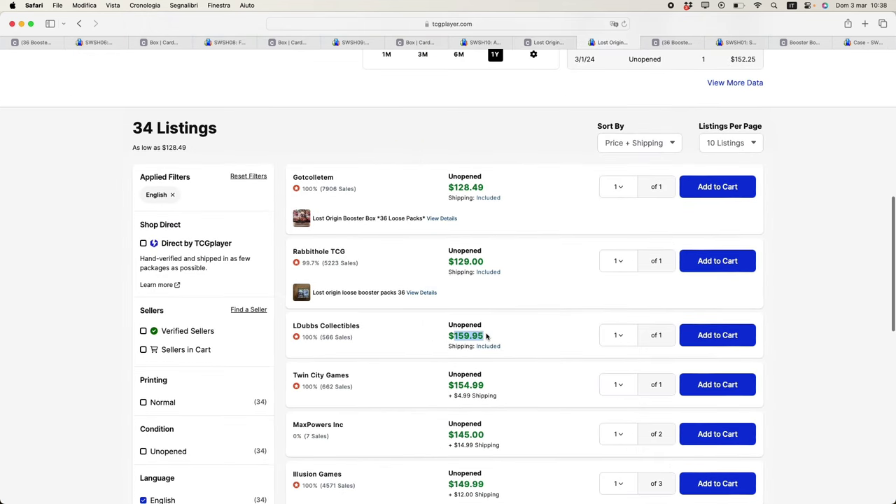
pyautogui.click(483, 343)
# - Review Lost Origin's one-year market price history and latest sales on TCGplayer, checking the price of the 3/2/24 sale
pyautogui.scroll(5, 440, 350)
pyautogui.scroll(3, 437, 320)
pyautogui.scroll(-5, 280, 293)
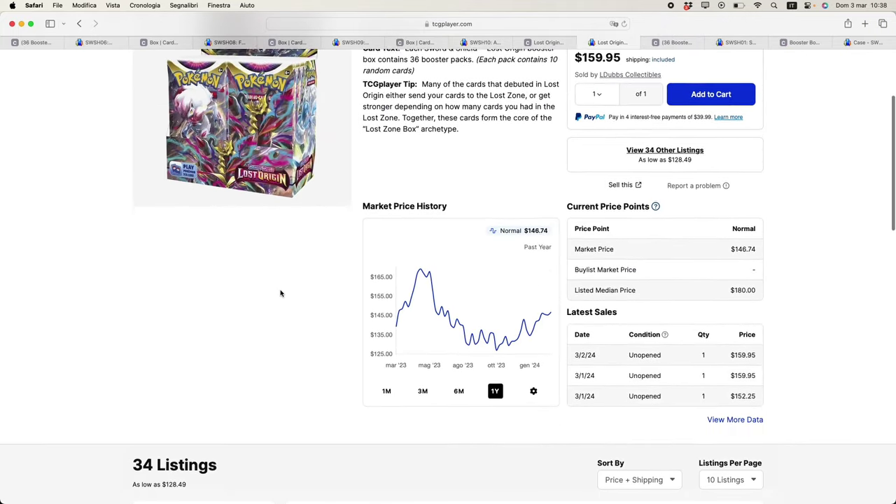
pyautogui.moveTo(732, 345); pyautogui.dragTo(754, 346)
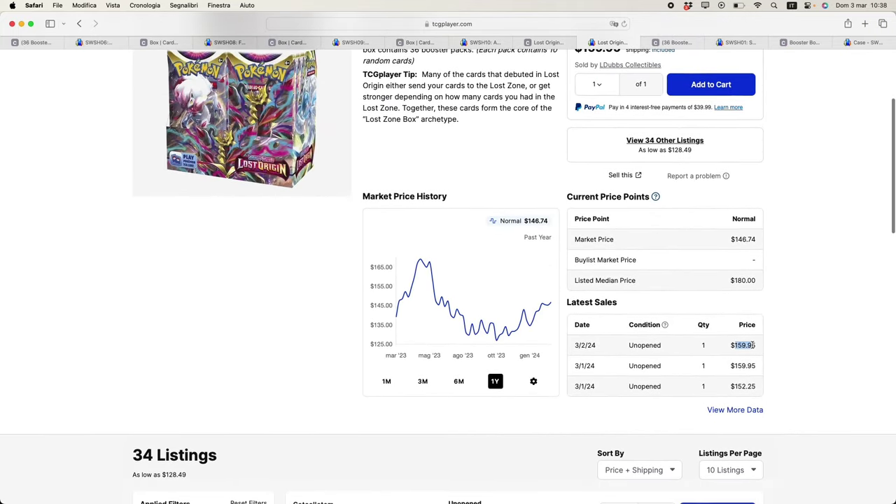
pyautogui.click(753, 346)
pyautogui.scroll(2, 749, 346)
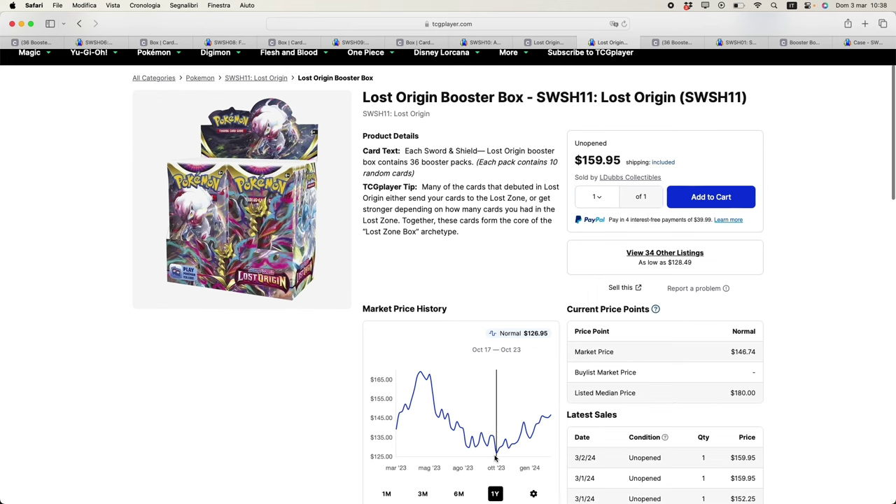
pyautogui.scroll(2, 541, 424)
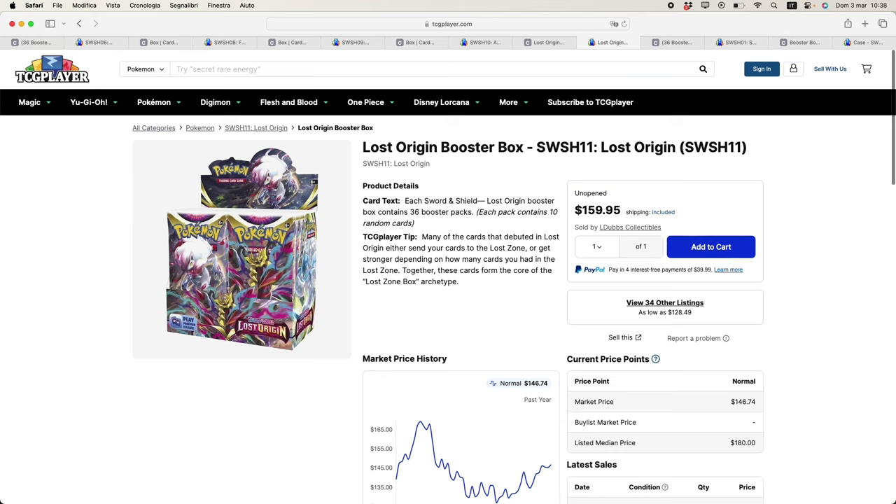
# - Switch to the Excel workbook and check Lost Origin's box and case counts for both marketplaces in the March 3 2024 table
pyautogui.press('super+Tab')
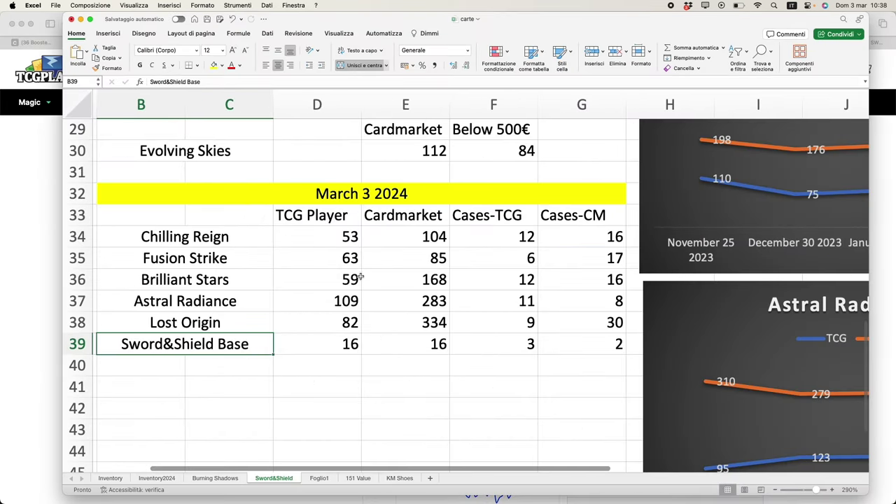
pyautogui.click(326, 324)
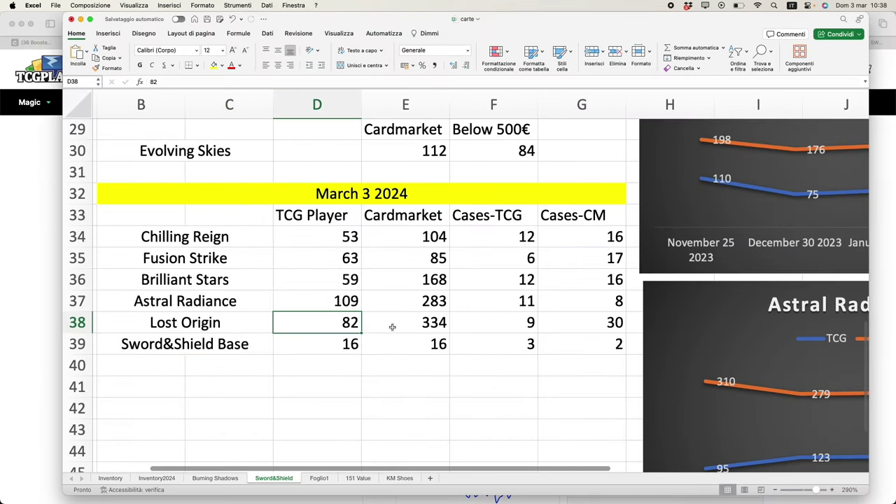
pyautogui.click(427, 326)
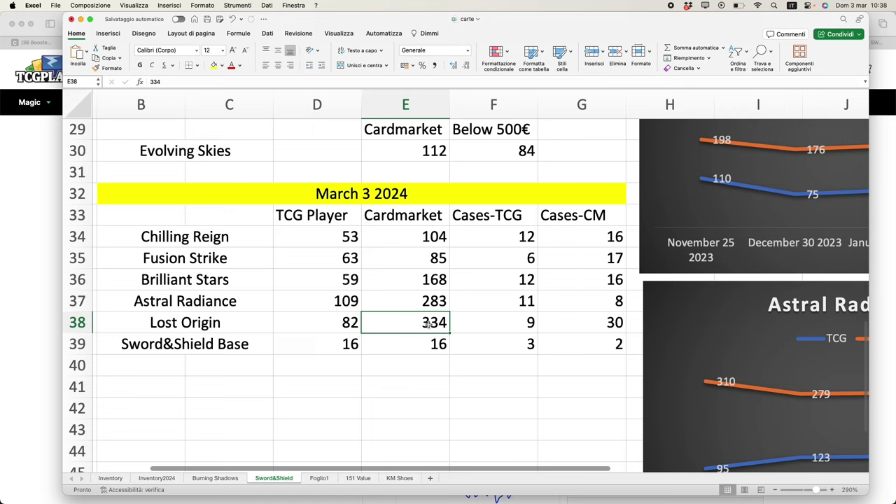
pyautogui.click(502, 323)
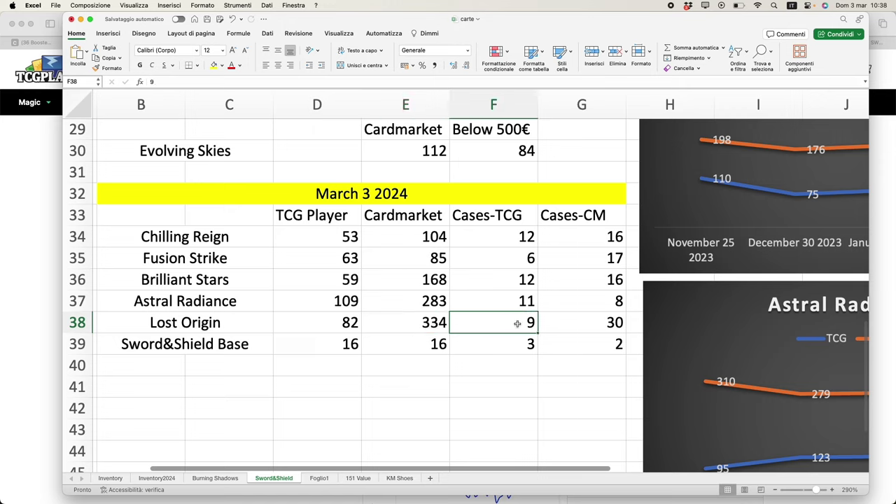
pyautogui.click(578, 324)
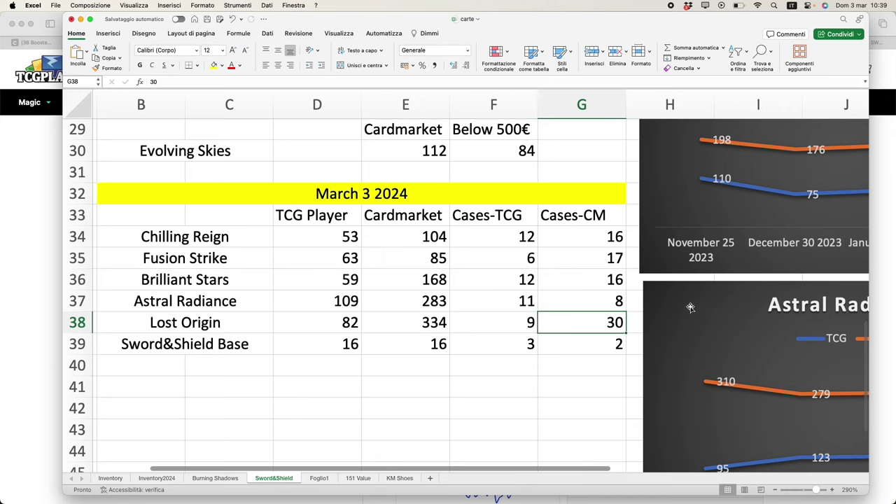
# - Compare the Lost Origin and Sword&Shield Base entries in the March 3 2024 table
pyautogui.click(221, 319)
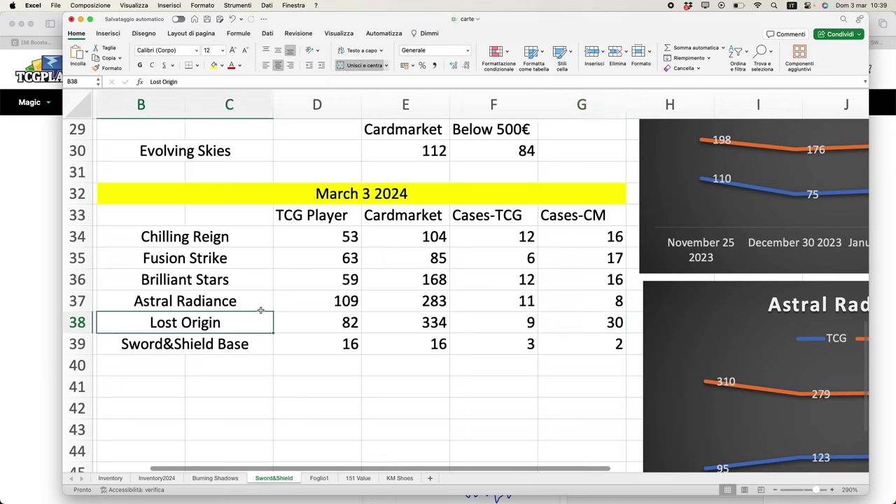
pyautogui.scroll(-2, 245, 319)
pyautogui.keyDown('shift'); pyautogui.click(238, 315); pyautogui.keyUp('shift')
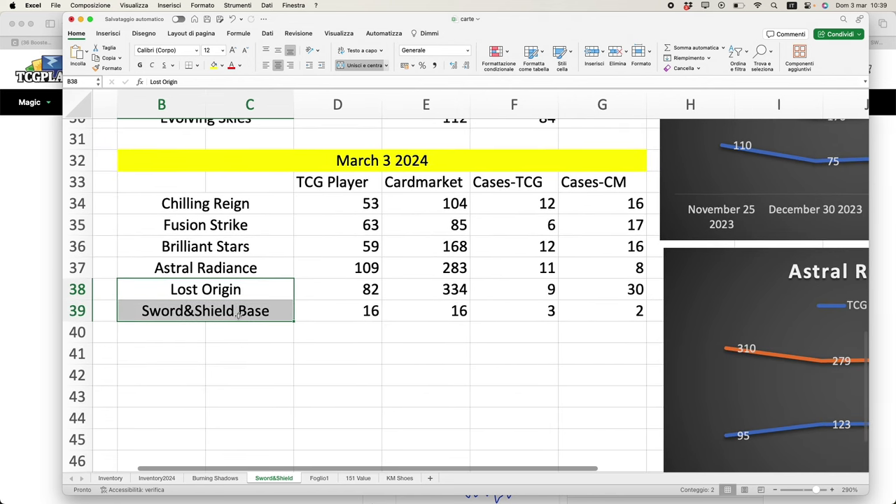
pyautogui.click(235, 315)
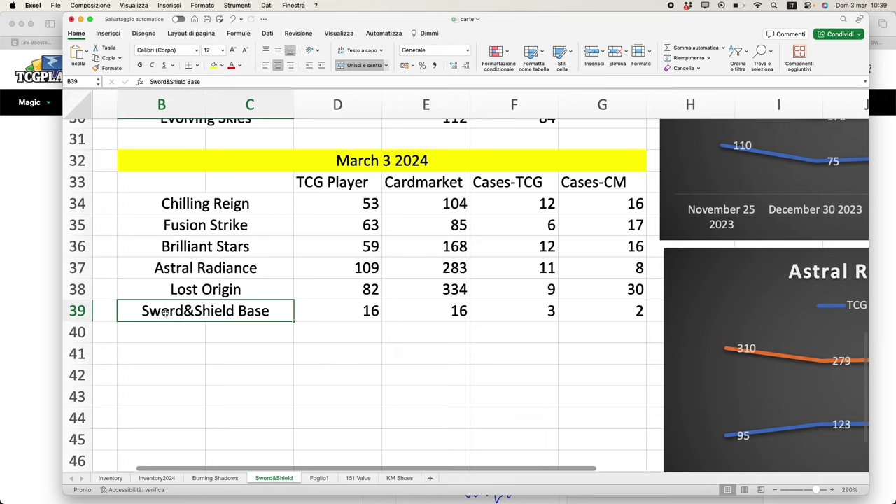
# - Go through the set names between Lost Origin and Chilling Reign in the March 3 2024 table, ending on Chilling Reign
pyautogui.click(191, 293)
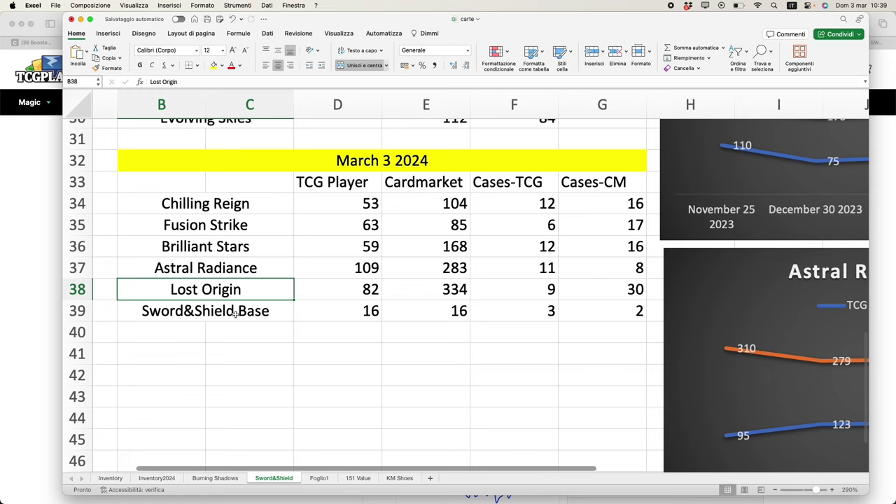
pyautogui.click(242, 218)
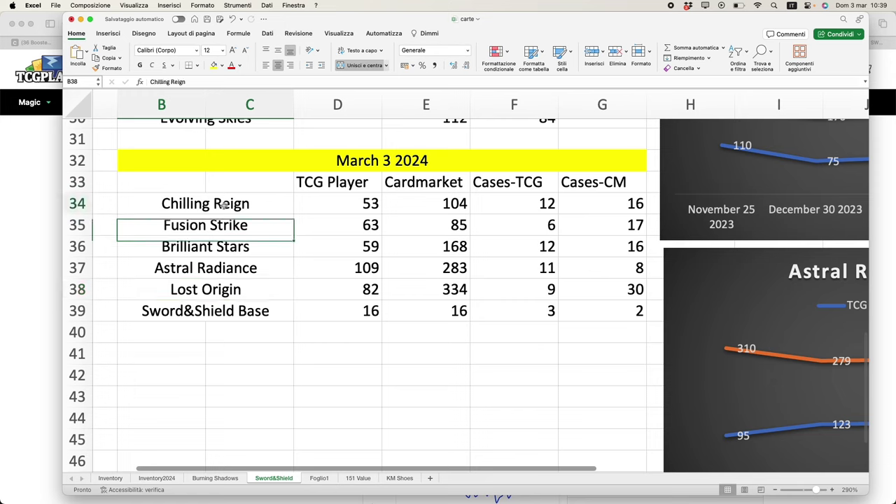
pyautogui.moveTo(223, 205); pyautogui.dragTo(214, 290)
pyautogui.click(238, 290)
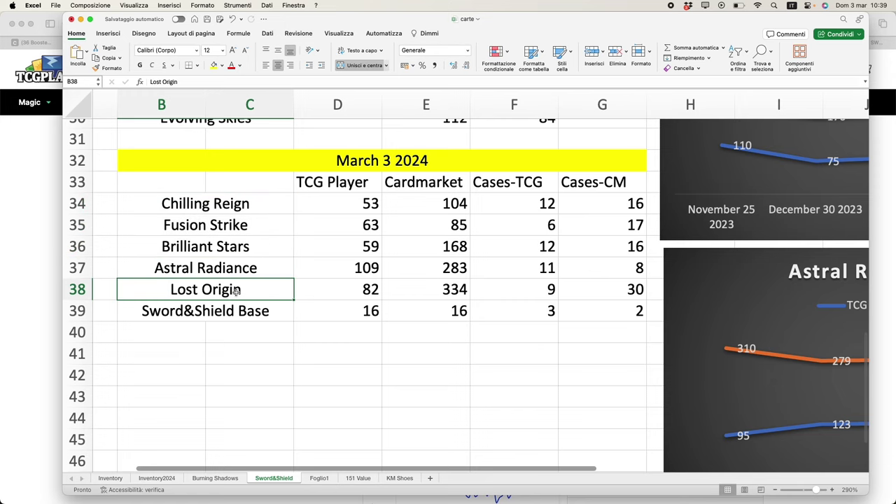
pyautogui.click(234, 250)
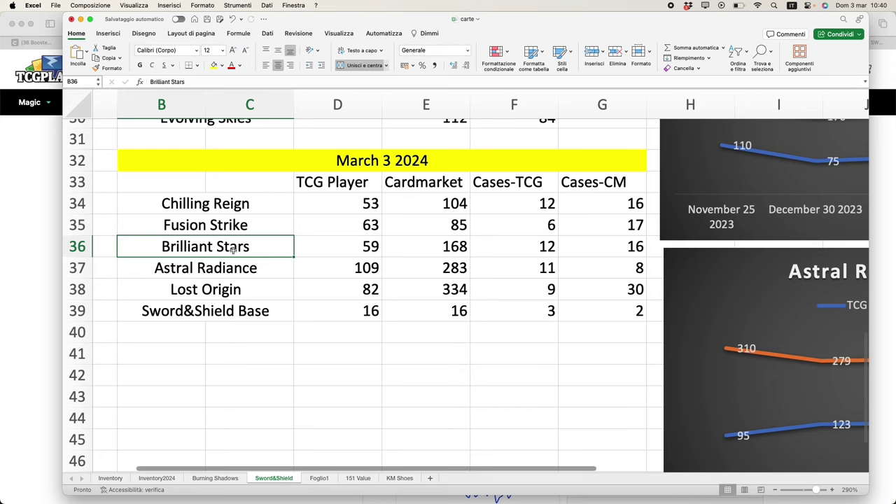
pyautogui.click(221, 226)
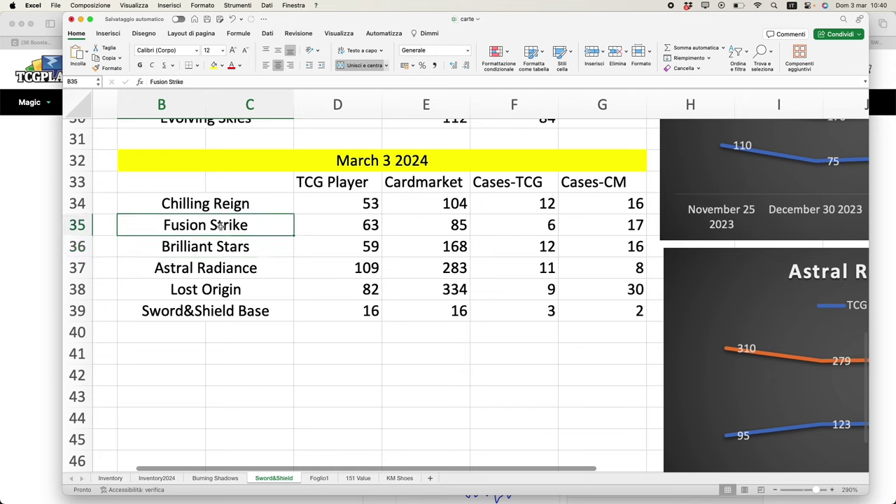
pyautogui.click(208, 202)
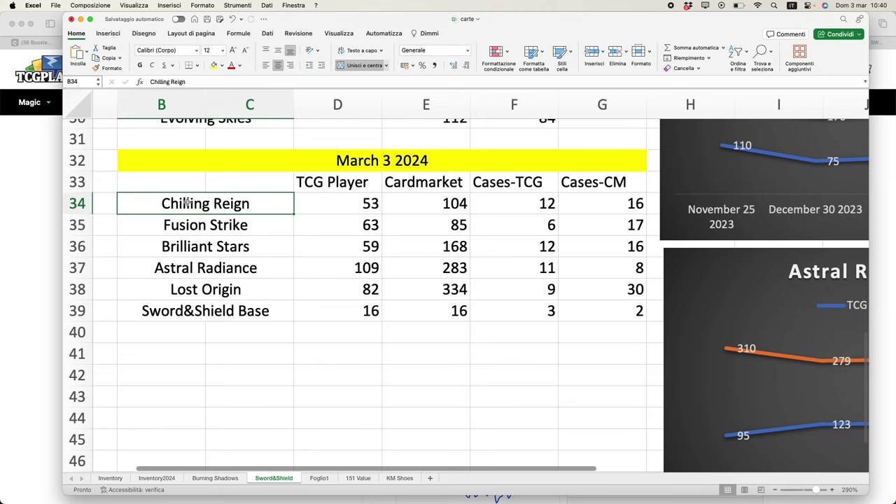
# - Compare Sword&Shield Base's box and case counts with the other sets in the March 3 2024 table
pyautogui.click(220, 312)
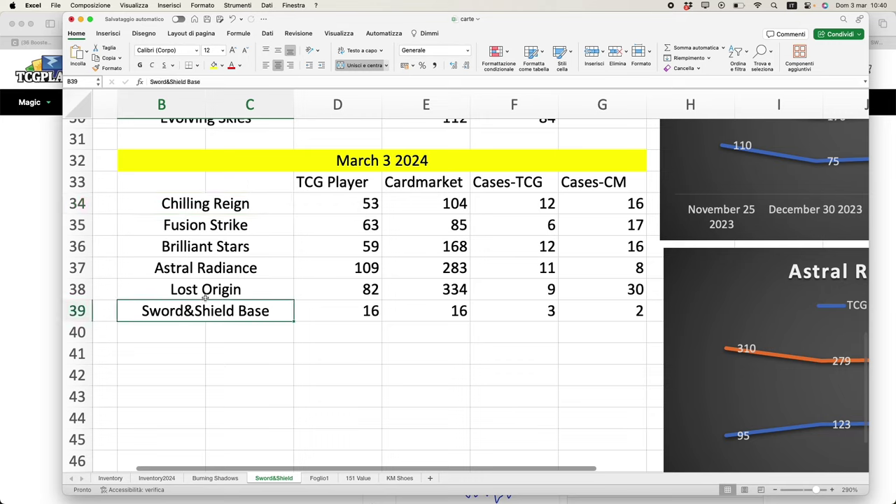
pyautogui.hscroll(2, 225, 305)
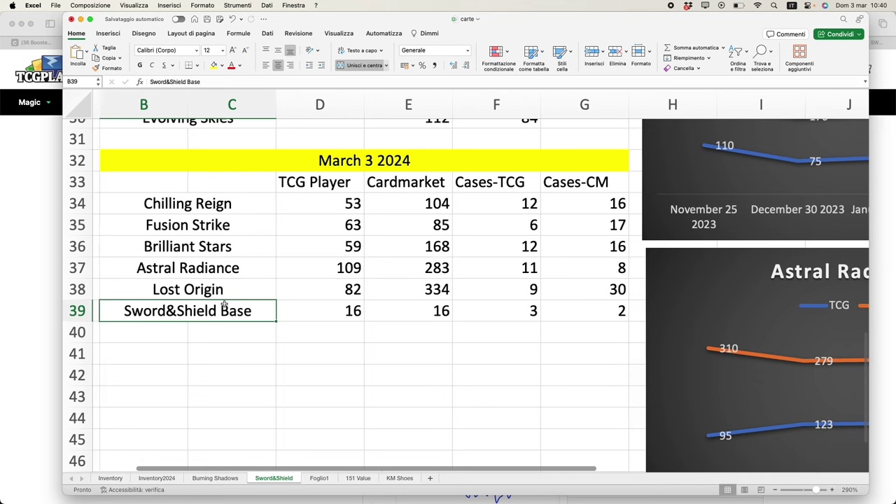
pyautogui.moveTo(315, 312); pyautogui.dragTo(419, 310)
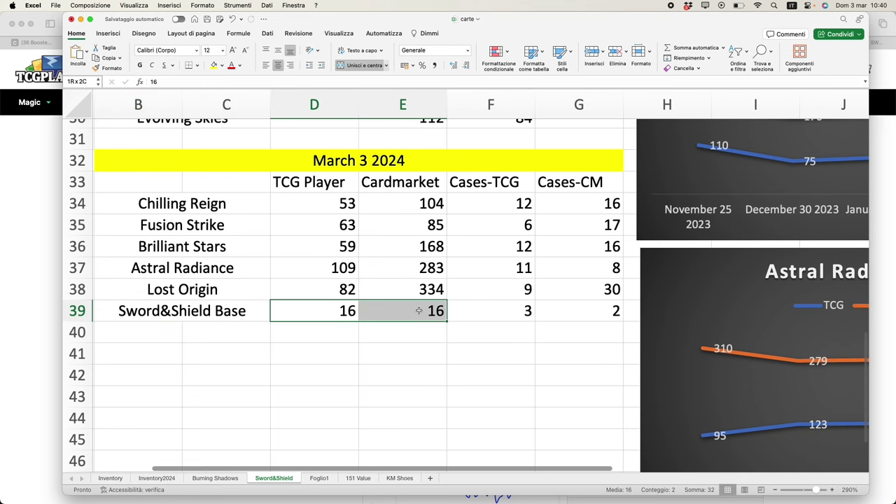
pyautogui.keyDown('super'); pyautogui.click(215, 311); pyautogui.keyUp('super')
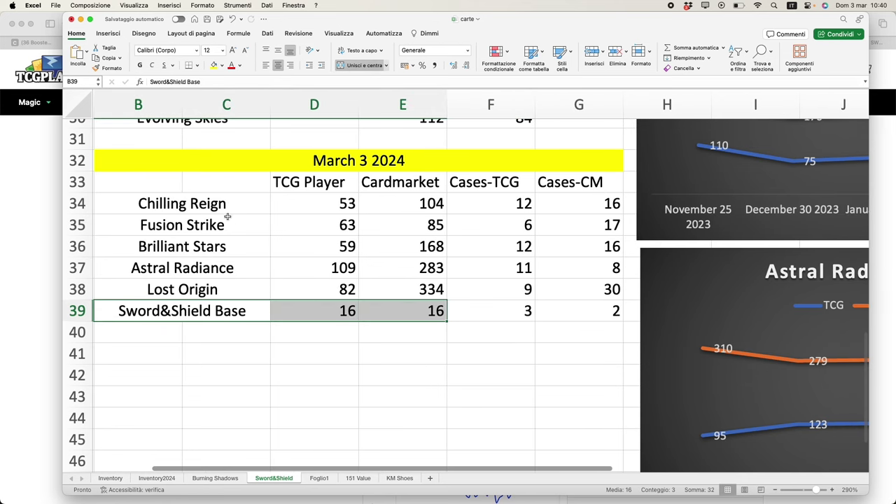
pyautogui.moveTo(203, 205); pyautogui.dragTo(410, 290)
pyautogui.click(391, 295)
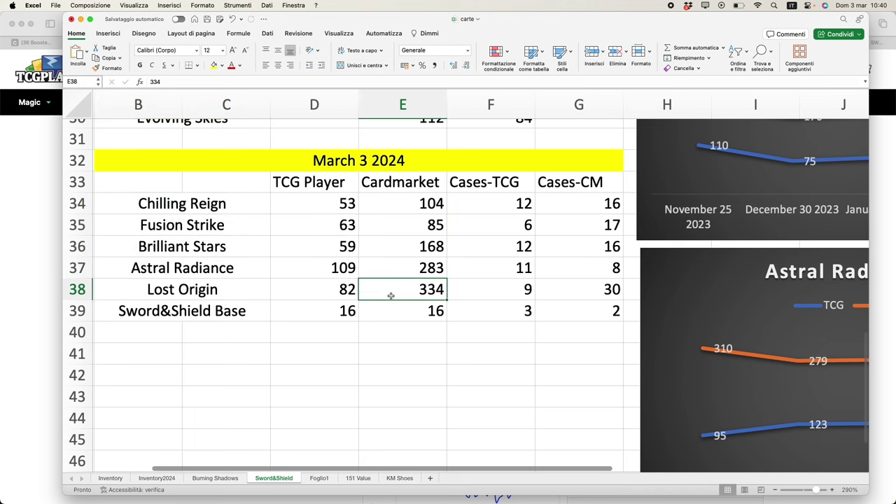
pyautogui.moveTo(288, 315); pyautogui.dragTo(596, 310)
pyautogui.click(596, 310)
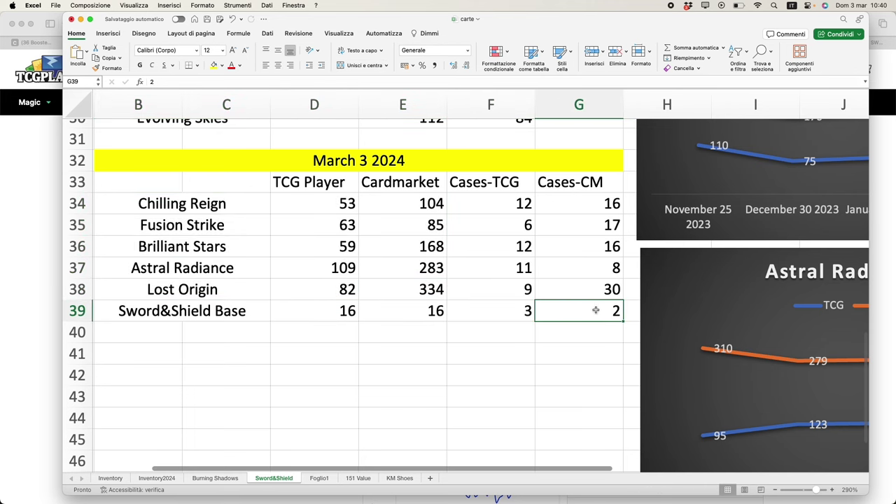
# - Switch to Safari and check the cheapest sealed offers for the Sword & Shield Booster Box on Cardmarket
pyautogui.click(81, 20)
pyautogui.hotkey('ctrl', 'Tab')
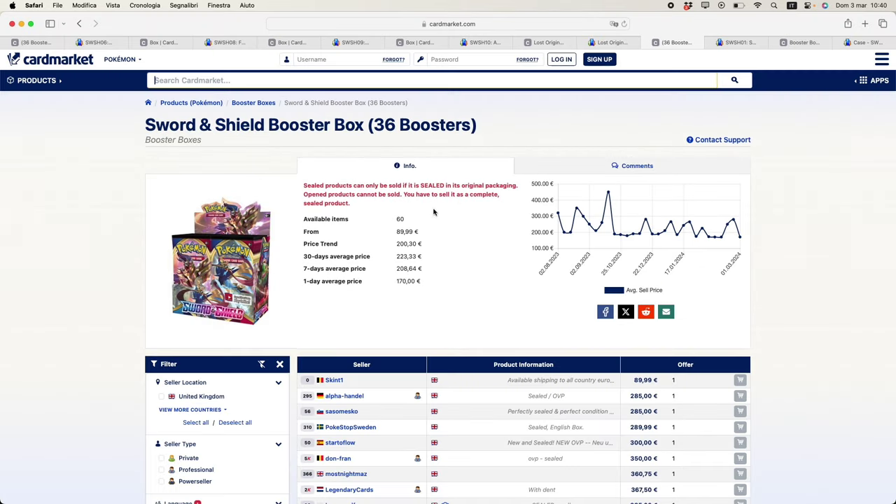
pyautogui.scroll(-5, 434, 214)
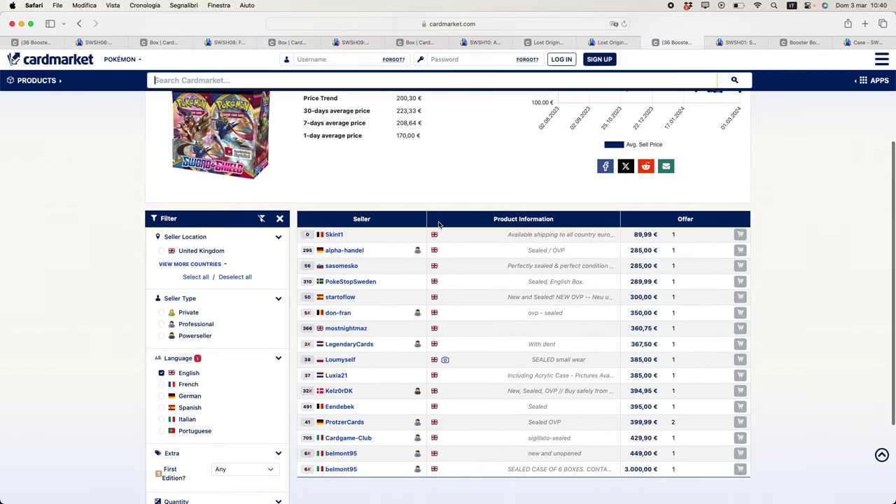
pyautogui.moveTo(631, 250); pyautogui.dragTo(656, 250)
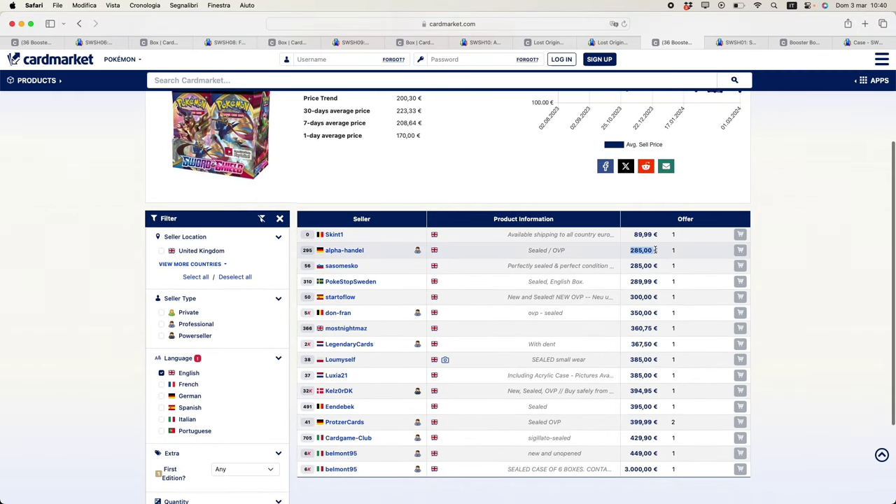
pyautogui.click(656, 250)
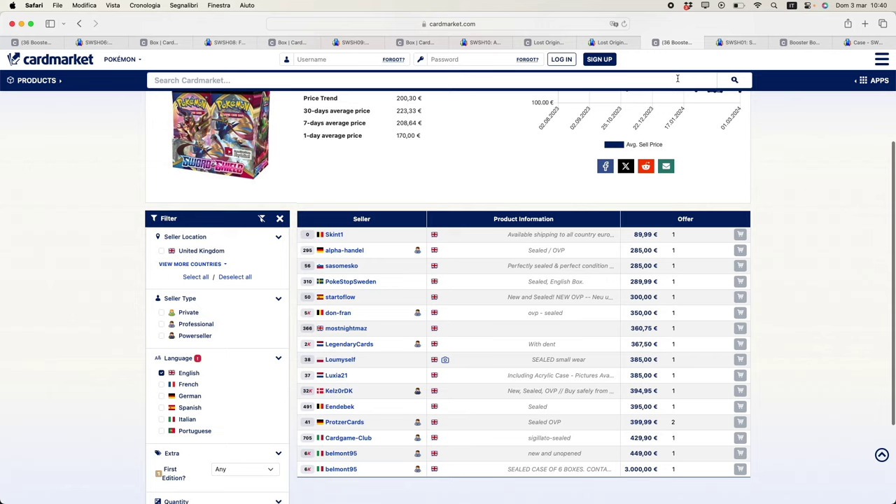
# - Open the Sword & Shield Base Set booster box page on TCGplayer and check its listings and featured price
pyautogui.click(735, 42)
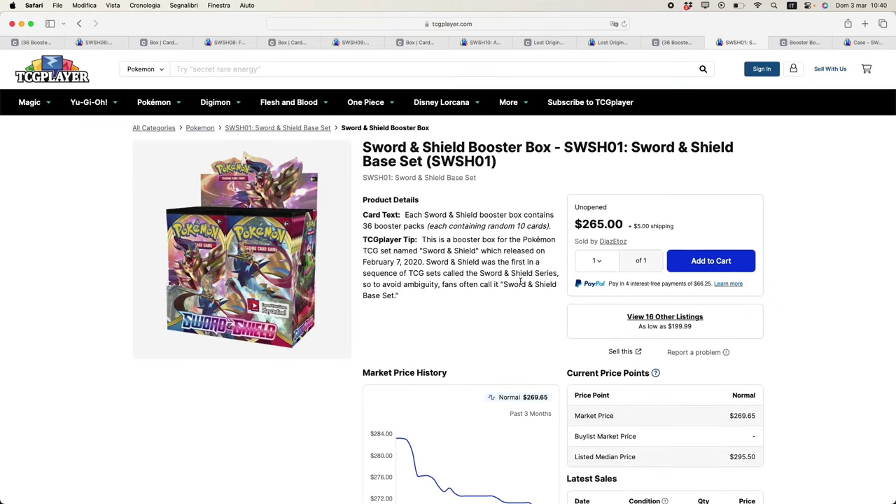
pyautogui.scroll(-5, 362, 340)
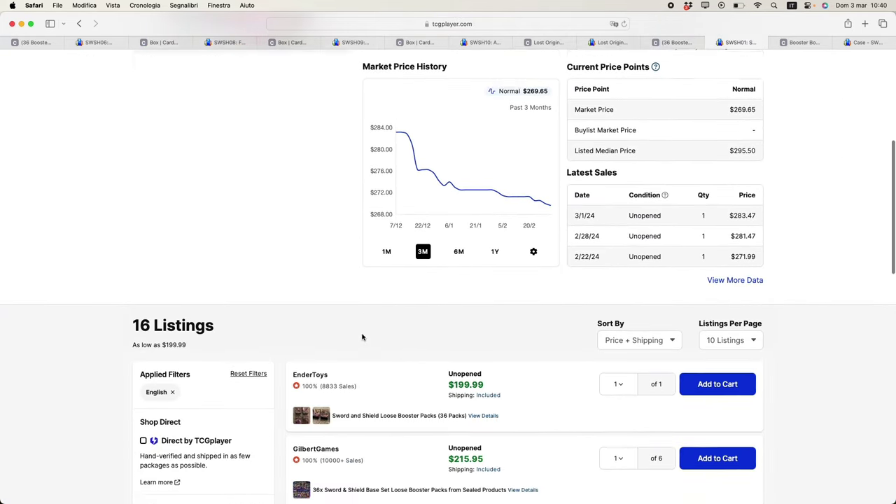
pyautogui.scroll(5, 362, 338)
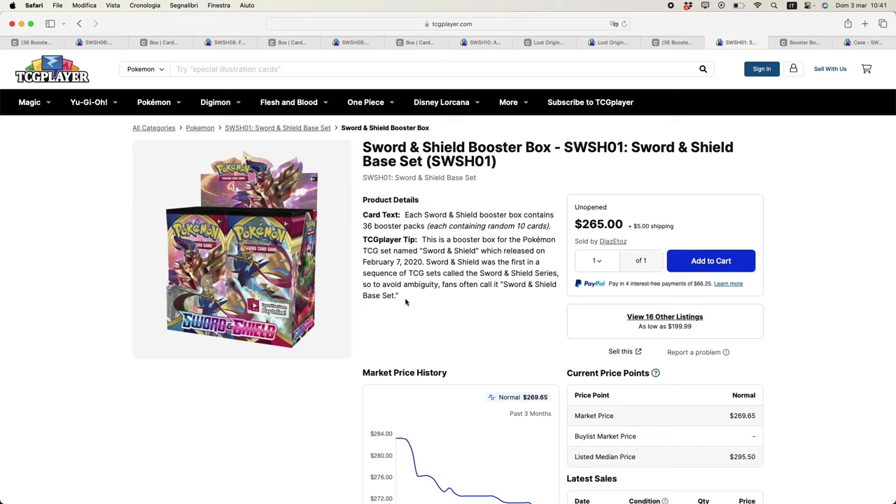
pyautogui.moveTo(574, 224); pyautogui.dragTo(630, 225)
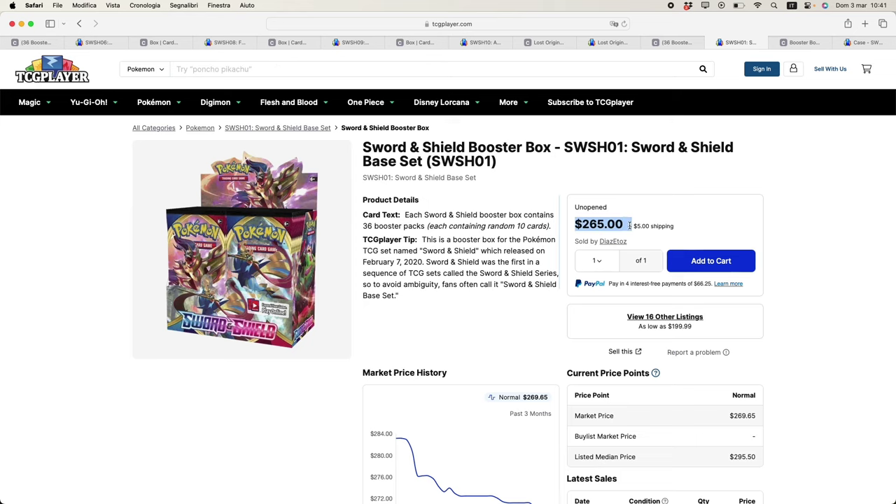
pyautogui.click(452, 288)
# - Review the Sword & Shield Base Set booster box's latest sales on TCGplayer, checking the 3/1/24 and 2/28/24 entries
pyautogui.scroll(-5, 452, 288)
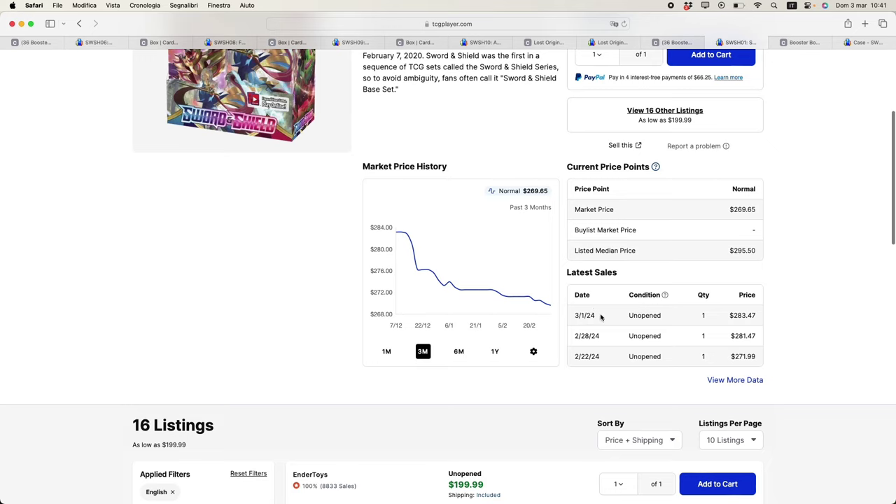
pyautogui.doubleClick(592, 315)
pyautogui.click(586, 336)
pyautogui.scroll(5, 482, 253)
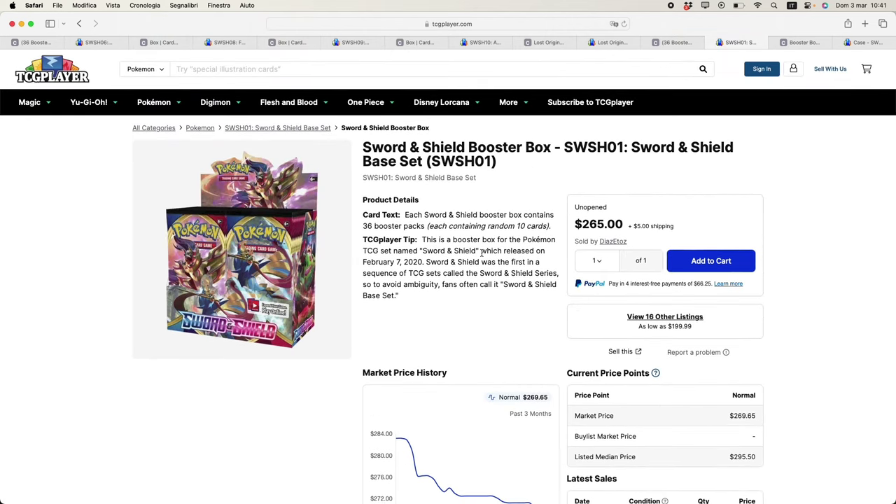